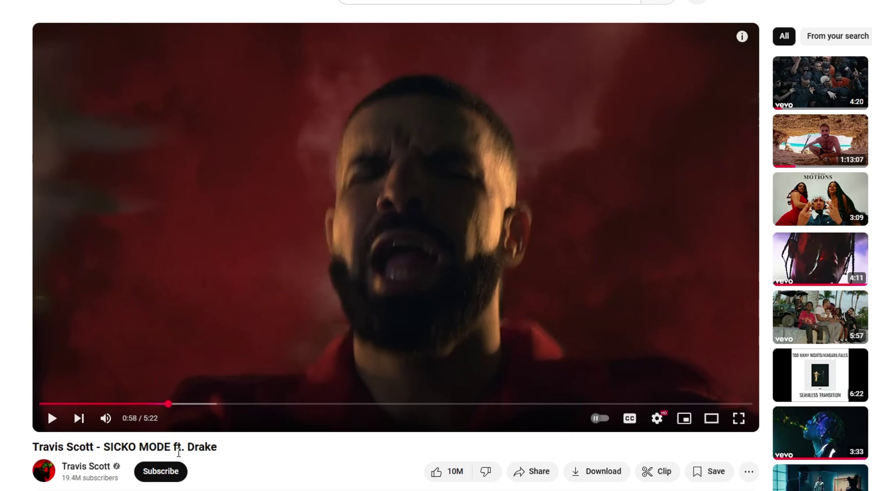
Step: Start the Travis Scott SICKO MODE music video playing on YouTube
{"action": "left_click", "coordinate": [416, 246]}
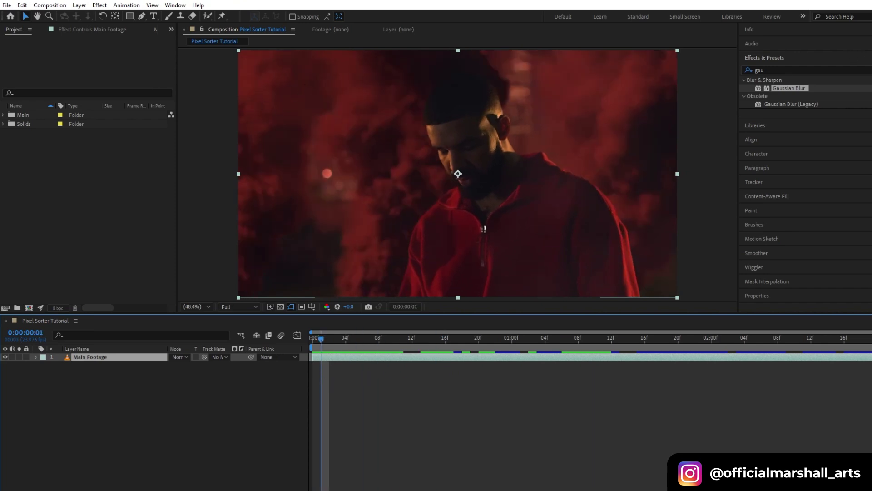
Step: Create a new solid layer named Pixel Mapping above the footage
{"action": "left_click", "coordinate": [836, 72]}
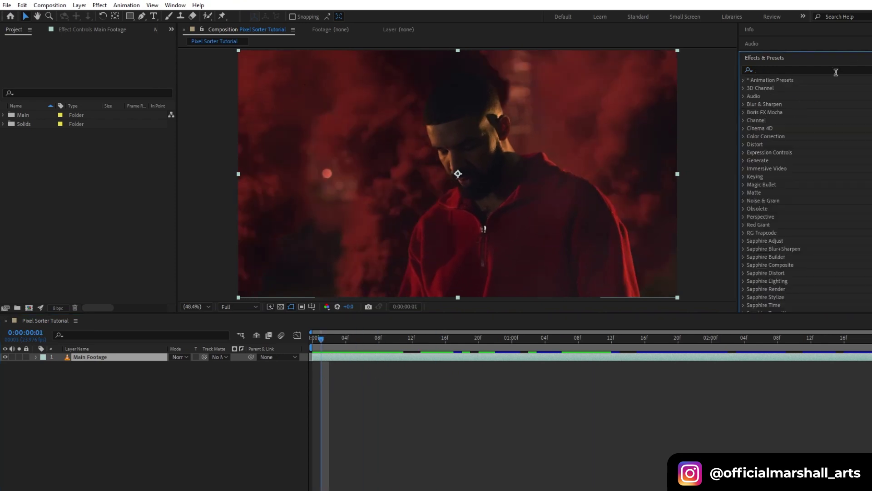
{"action": "right_click", "coordinate": [283, 375]}
{"action": "mouse_move", "coordinate": [300, 377]}
{"action": "left_click", "coordinate": [426, 400]}
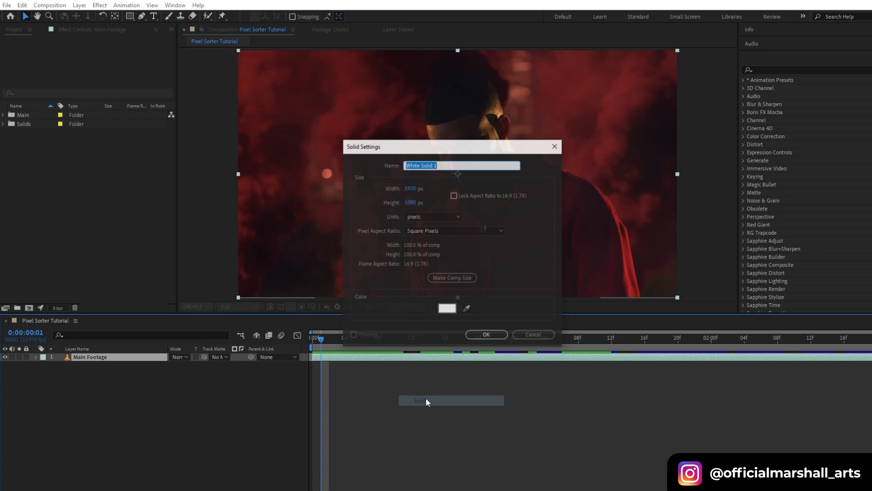
{"action": "type", "text": "Pixel Mapping"}
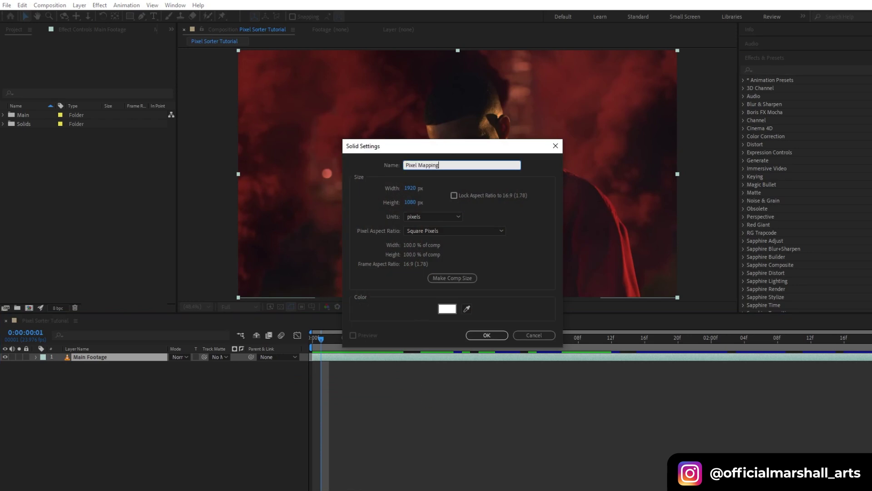
{"action": "key", "text": "Return"}
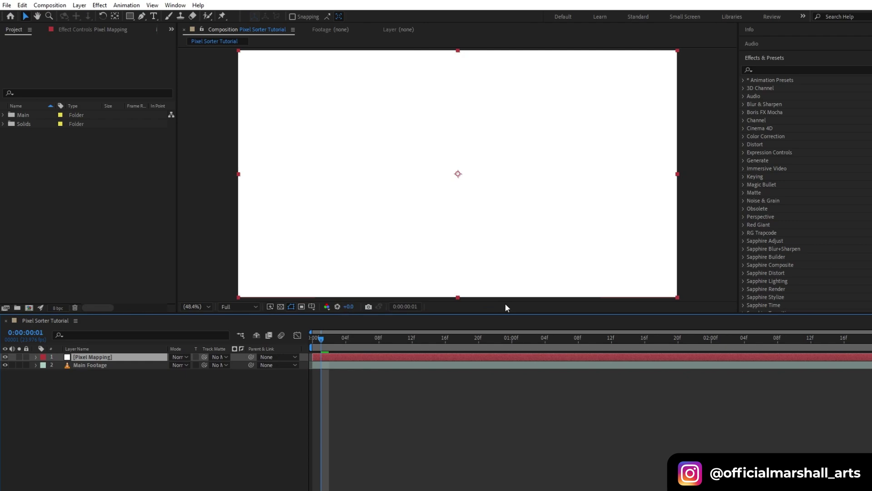
Step: Apply Fractal Noise to Pixel Mapping with Noise Type Block and Contrast 10
{"action": "left_click", "coordinate": [809, 69]}
{"action": "type", "text": "fractal"}
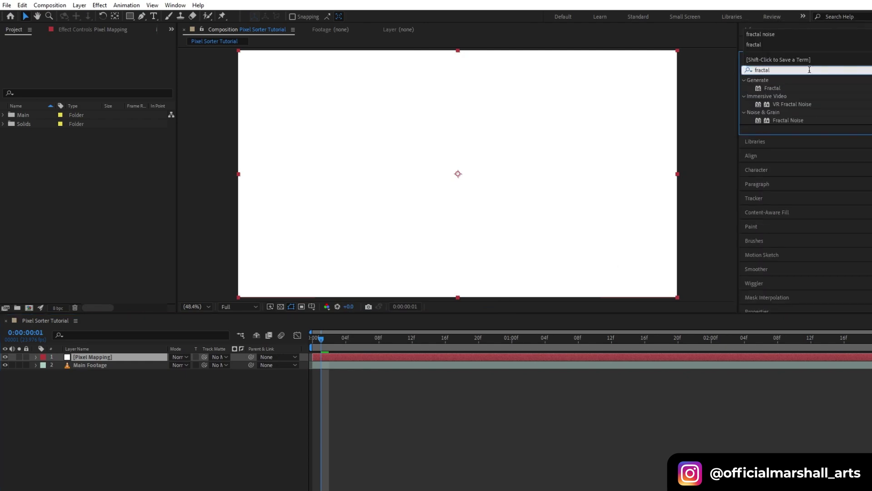
{"action": "left_click_drag", "start_coordinate": [777, 121], "coordinate": [377, 358]}
{"action": "left_click", "coordinate": [117, 65]}
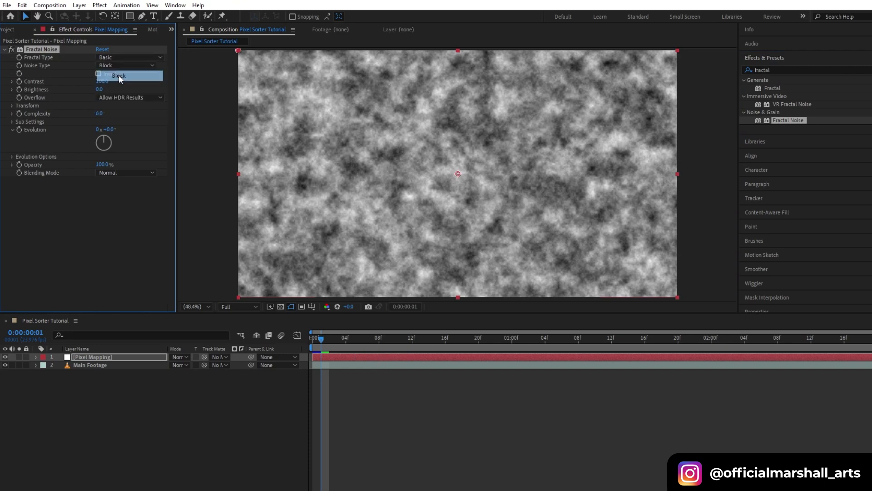
{"action": "left_click", "coordinate": [118, 75]}
{"action": "left_click", "coordinate": [102, 82]}
{"action": "type", "text": "10"}
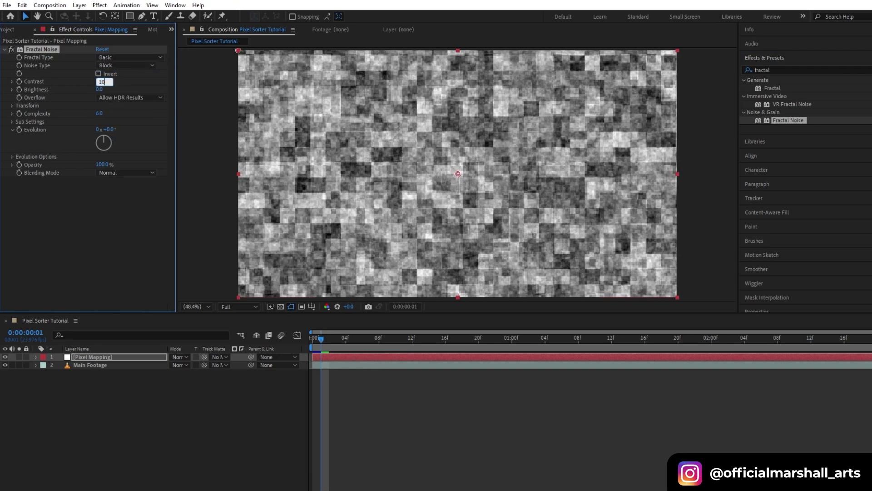
{"action": "key", "text": "Return"}
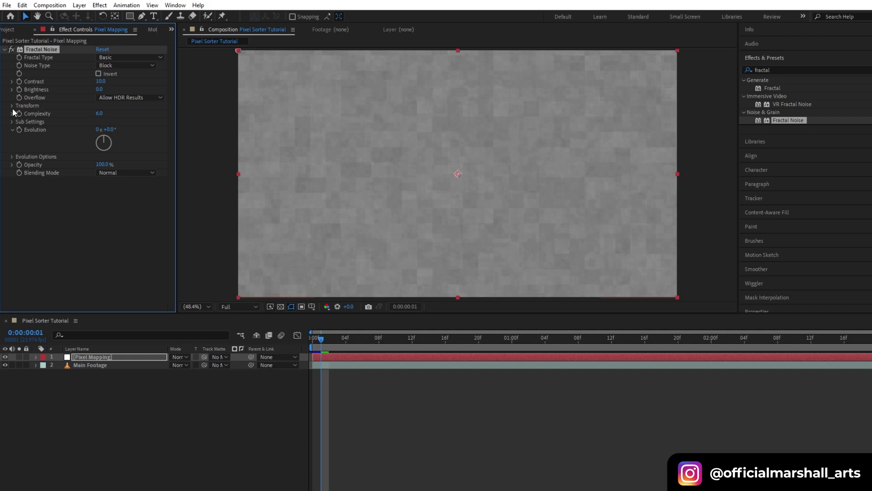
Step: Turn off Uniform Scaling, set Scale Height to 20 and widen Scale Width to 108.2
{"action": "left_click", "coordinate": [12, 105]}
{"action": "left_click", "coordinate": [98, 122]}
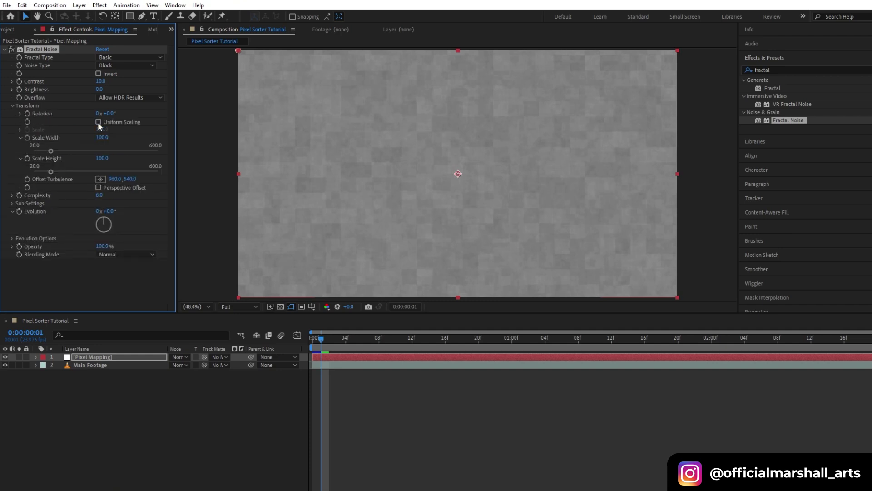
{"action": "left_click_drag", "start_coordinate": [55, 171], "coordinate": [7, 173]}
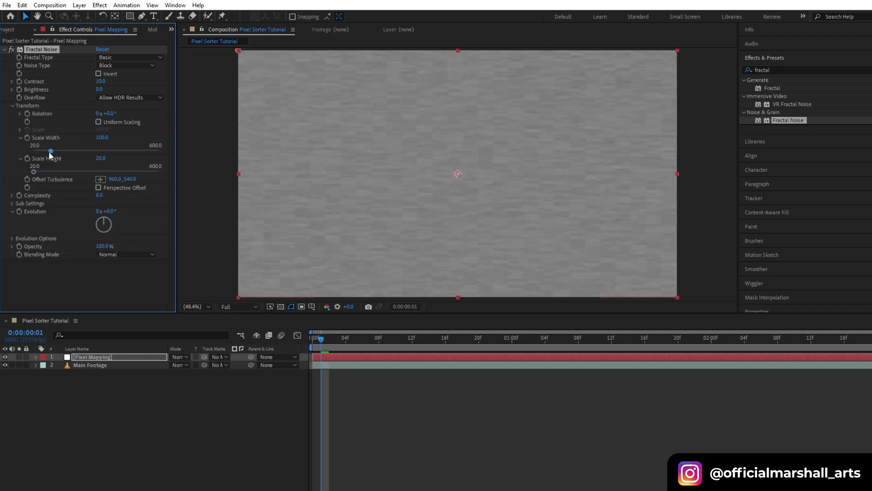
{"action": "mouse_move", "coordinate": [48, 151]}
{"action": "left_mouse_down"}
{"action": "mouse_move", "coordinate": [72, 152]}
{"action": "mouse_move", "coordinate": [53, 152]}
{"action": "left_mouse_up"}
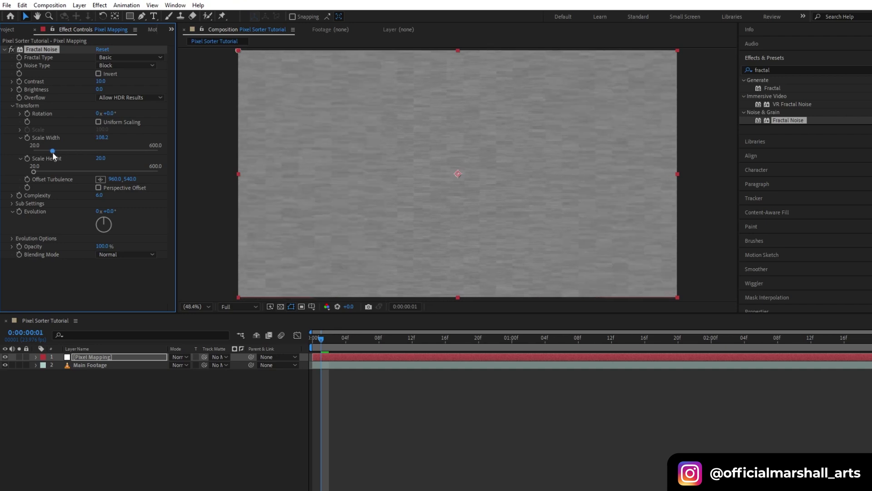
Step: Apply the Noise effect to Pixel Mapping with Amount of Noise at 60%
{"action": "left_click", "coordinate": [5, 50]}
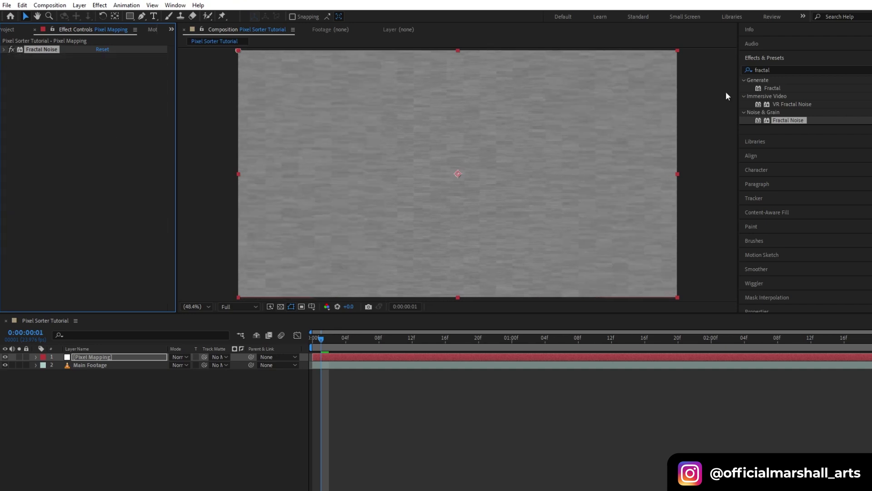
{"action": "left_click", "coordinate": [862, 69]}
{"action": "left_click", "coordinate": [794, 69]}
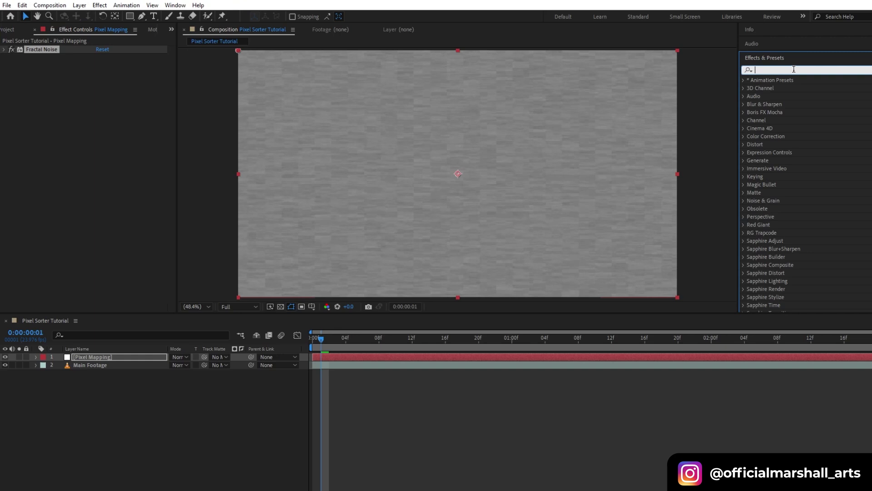
{"action": "type", "text": "noise"}
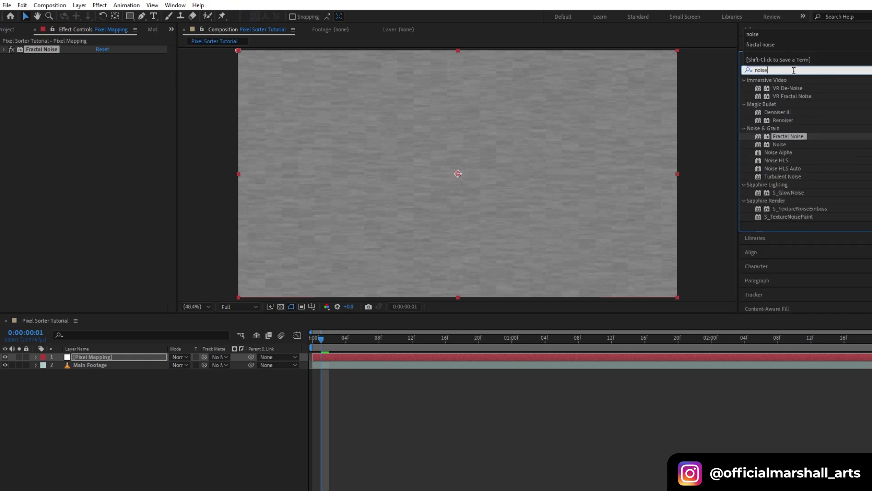
{"action": "left_click_drag", "start_coordinate": [784, 146], "coordinate": [378, 357]}
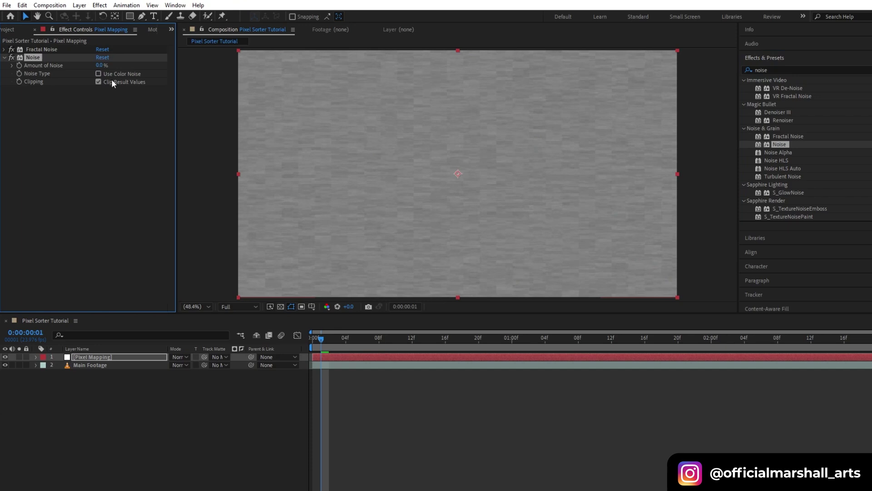
{"action": "left_click_drag", "start_coordinate": [100, 66], "coordinate": [181, 73]}
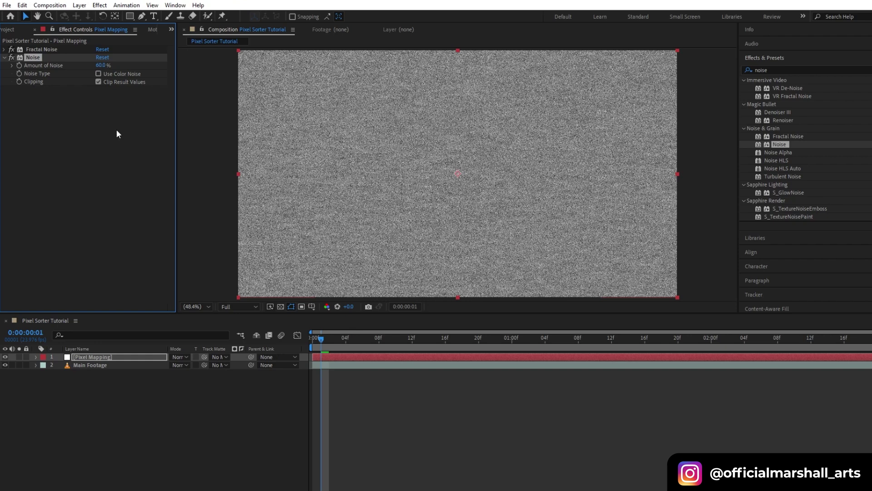
Step: Add Directional Blur at 90° with Blur Length 100, then hide Pixel Mapping
{"action": "left_click", "coordinate": [826, 70]}
{"action": "key", "text": "ctrl+a"}
{"action": "key", "text": "BackSpace"}
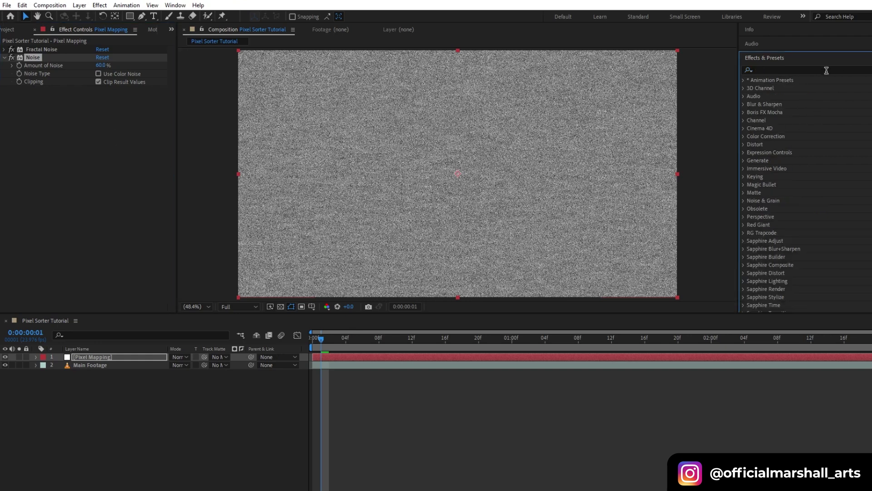
{"action": "left_click", "coordinate": [771, 71]}
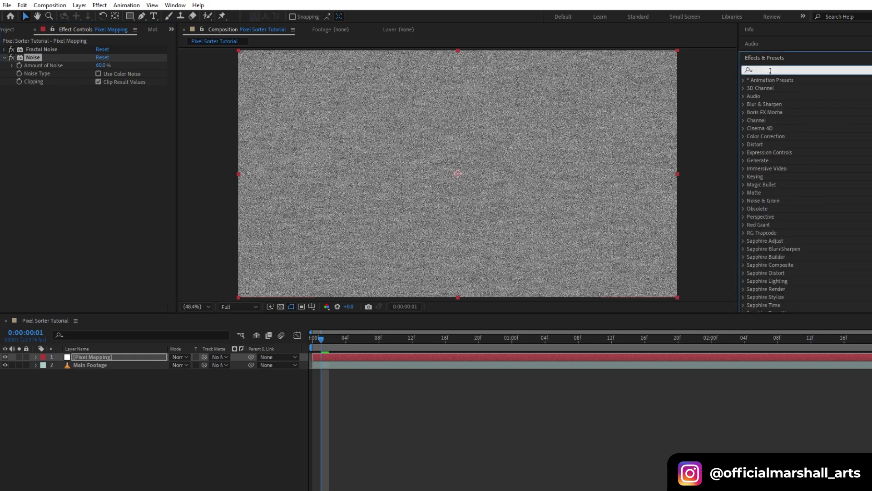
{"action": "type", "text": "directional"}
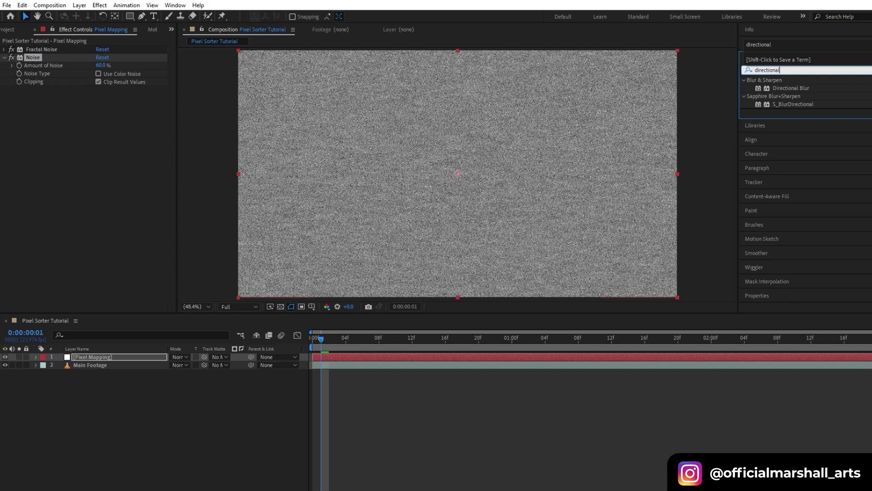
{"action": "left_click_drag", "start_coordinate": [791, 88], "coordinate": [347, 359]}
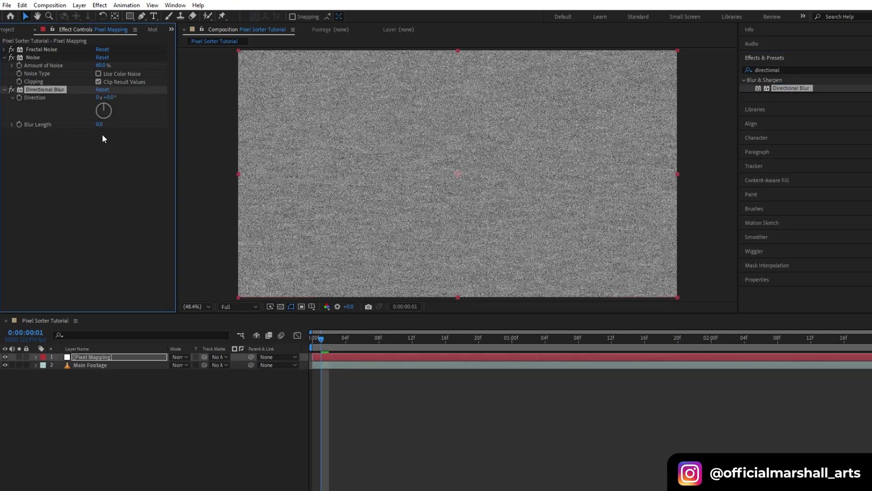
{"action": "left_click", "coordinate": [109, 98]}
{"action": "key", "text": "Return"}
{"action": "left_click", "coordinate": [99, 125]}
{"action": "key", "text": "Return"}
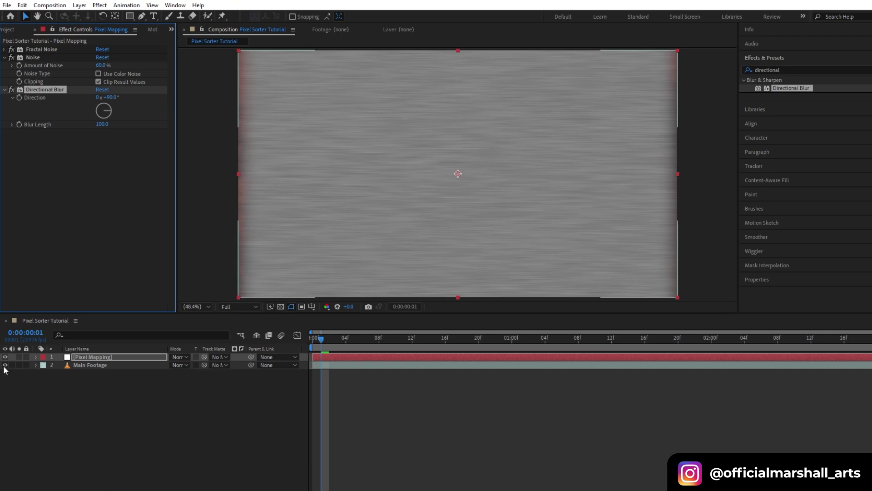
{"action": "left_click", "coordinate": [6, 359]}
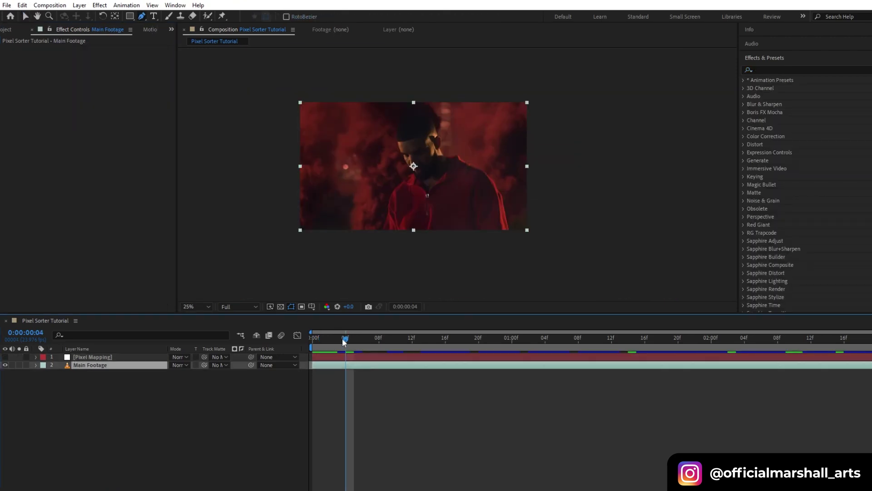
Step: Duplicate Main Footage, start the copy a few frames later, and apply Displacement Map to it
{"action": "key", "text": "ctrl+d"}
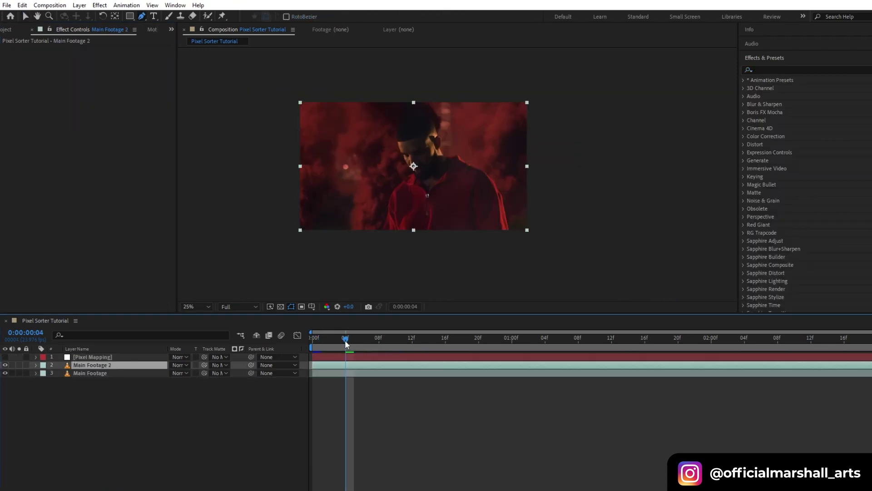
{"action": "left_click_drag", "start_coordinate": [311, 365], "coordinate": [334, 369]}
{"action": "left_click", "coordinate": [799, 69]}
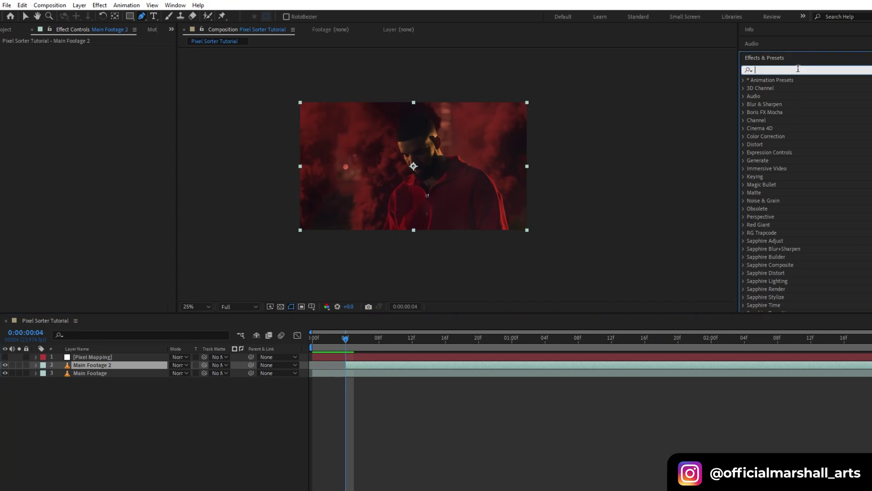
{"action": "type", "text": "displac"}
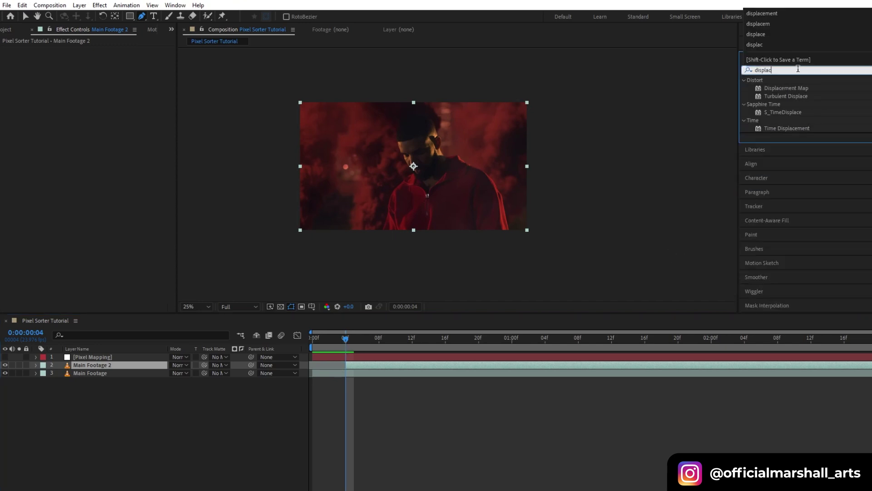
{"action": "type", "text": "ement"}
{"action": "left_click_drag", "start_coordinate": [788, 88], "coordinate": [362, 368]}
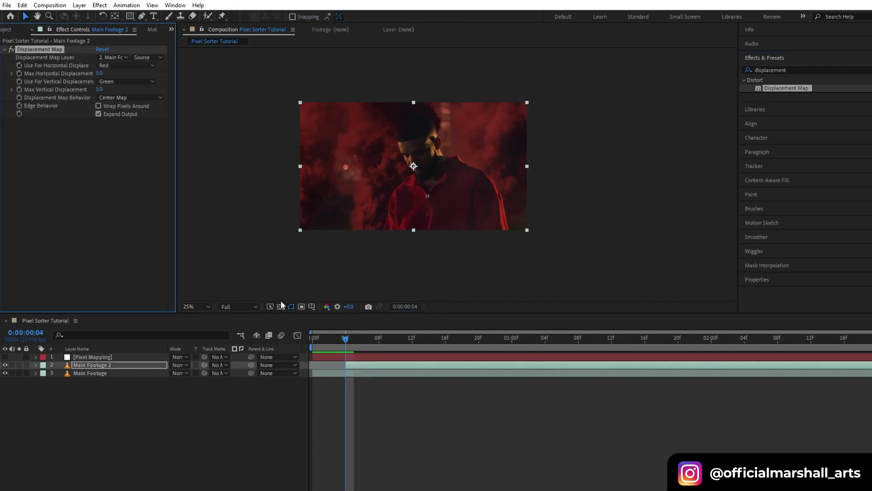
Step: Set Max Horizontal and Max Vertical Displacement both to 0
{"action": "left_click", "coordinate": [99, 73]}
{"action": "type", "text": "0"}
{"action": "key", "text": "Return"}
{"action": "left_click", "coordinate": [99, 89]}
{"action": "type", "text": "0"}
{"action": "key", "text": "Return"}
Step: Fit the viewer, then set Displacement Map Layer to Pixel Mapping, Source Effects & Masks
{"action": "left_click", "coordinate": [196, 306]}
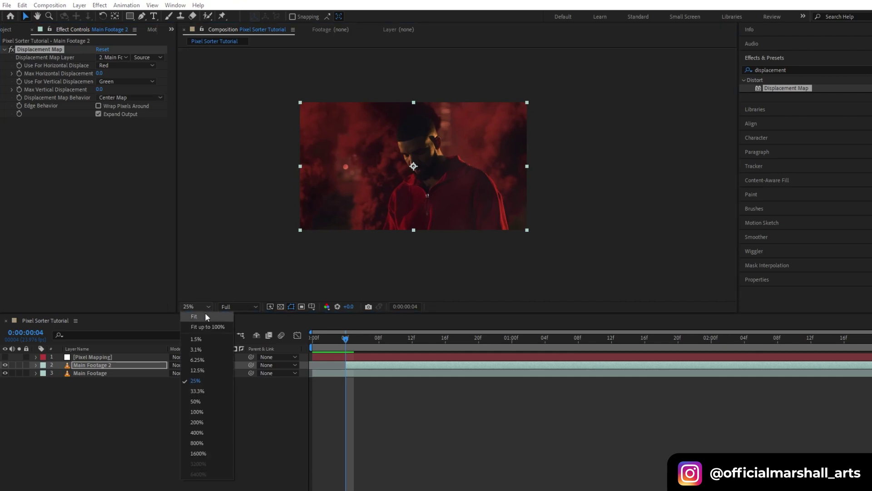
{"action": "left_click", "coordinate": [202, 317]}
{"action": "left_click", "coordinate": [113, 57]}
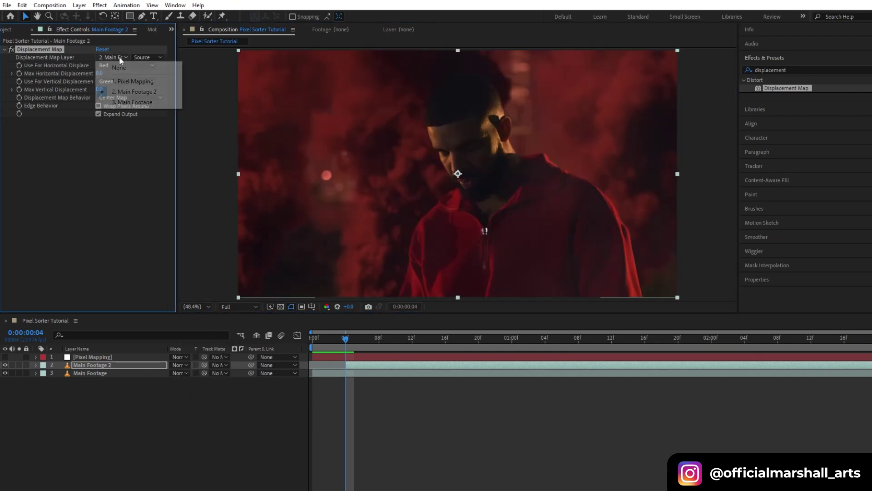
{"action": "left_click", "coordinate": [116, 82]}
{"action": "left_click", "coordinate": [158, 57]}
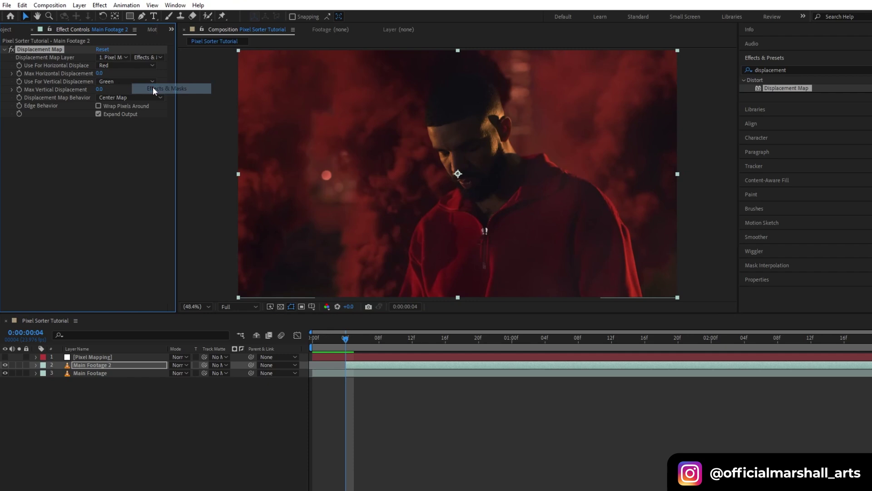
{"action": "left_click", "coordinate": [154, 91]}
Step: Search for 'slider' and add Slider Control (Slider 0.00) to Main Footage 2
{"action": "left_click", "coordinate": [852, 70]}
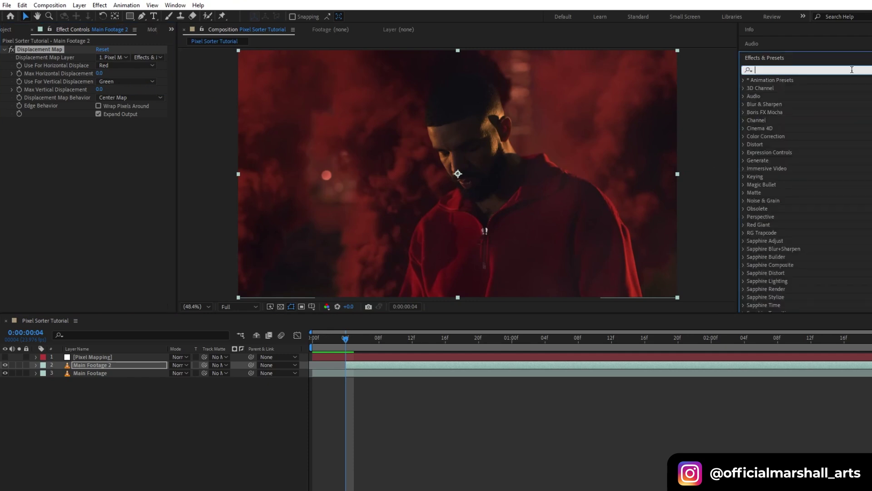
{"action": "type", "text": "slider"}
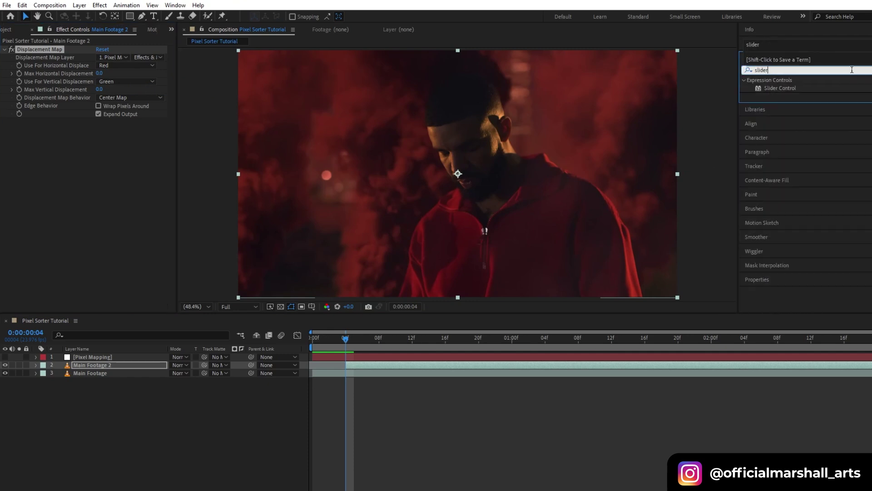
{"action": "left_click_drag", "start_coordinate": [780, 88], "coordinate": [372, 367]}
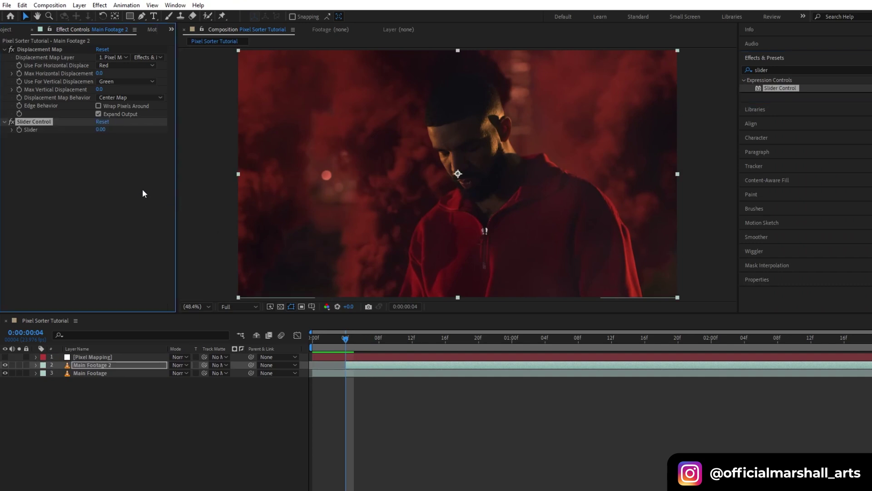
Step: Drive Max Horizontal Displacement with effect("Slider Control")("Slider") and collapse Main Footage 2
{"action": "left_click", "coordinate": [18, 73], "text": "alt"}
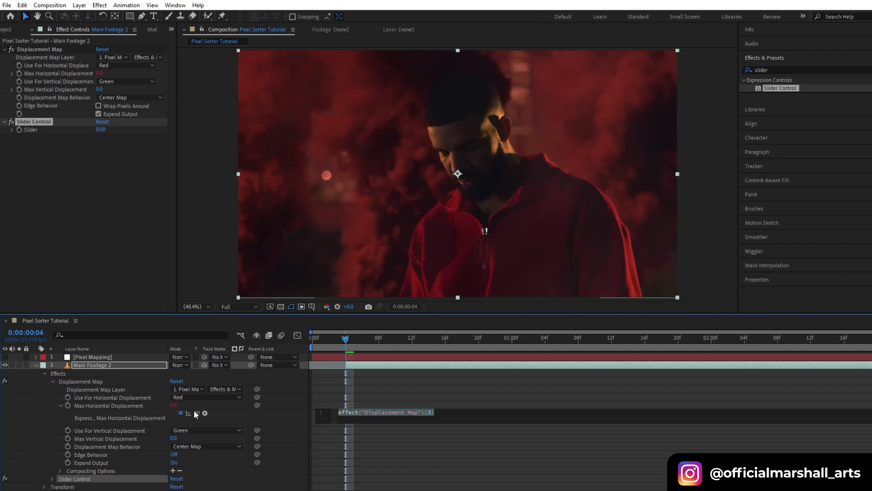
{"action": "left_click_drag", "start_coordinate": [197, 412], "coordinate": [34, 128]}
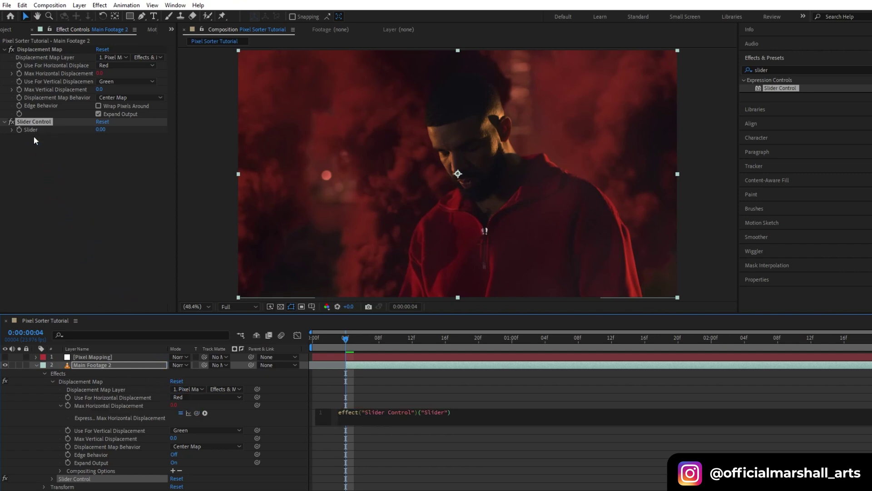
{"action": "left_click", "coordinate": [35, 365]}
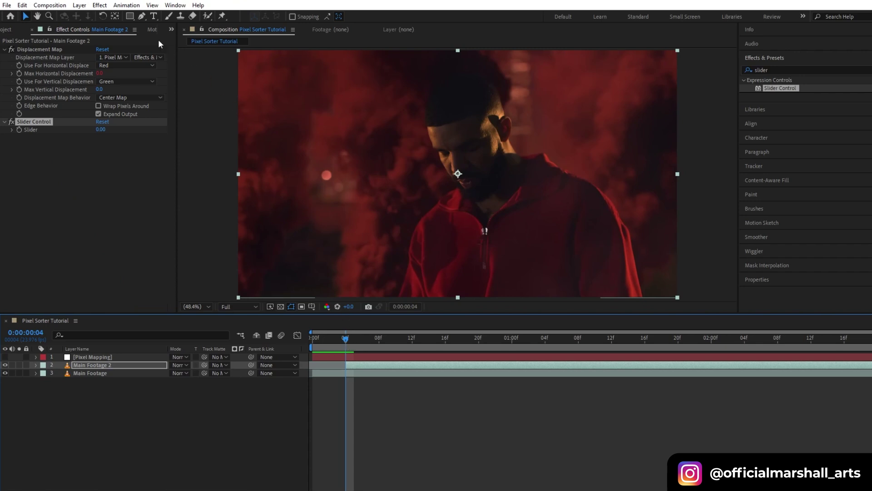
Step: Draw a closed curved Pen mask along the left side of Main Footage 2
{"action": "key", "text": "g"}
{"action": "scroll", "coordinate": [355, 168], "scroll_direction": "down", "scroll_amount": 2}
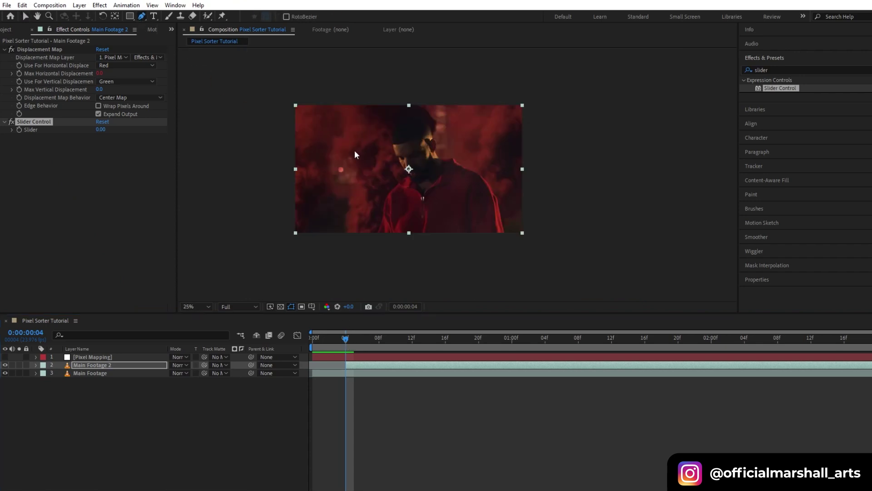
{"action": "left_click", "coordinate": [281, 95]}
{"action": "left_click_drag", "start_coordinate": [315, 110], "coordinate": [325, 127]}
{"action": "left_click_drag", "start_coordinate": [337, 190], "coordinate": [345, 206]}
{"action": "left_click_drag", "start_coordinate": [356, 239], "coordinate": [356, 249]}
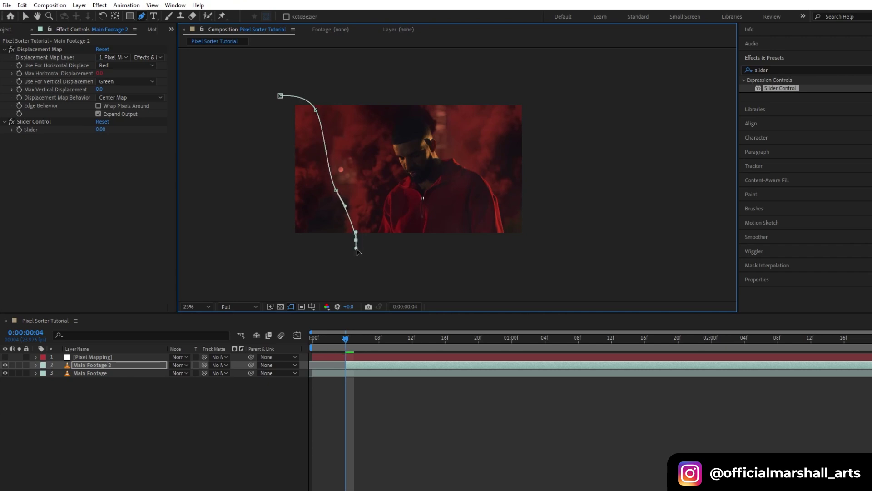
{"action": "left_click", "coordinate": [280, 247]}
{"action": "left_click", "coordinate": [281, 97]}
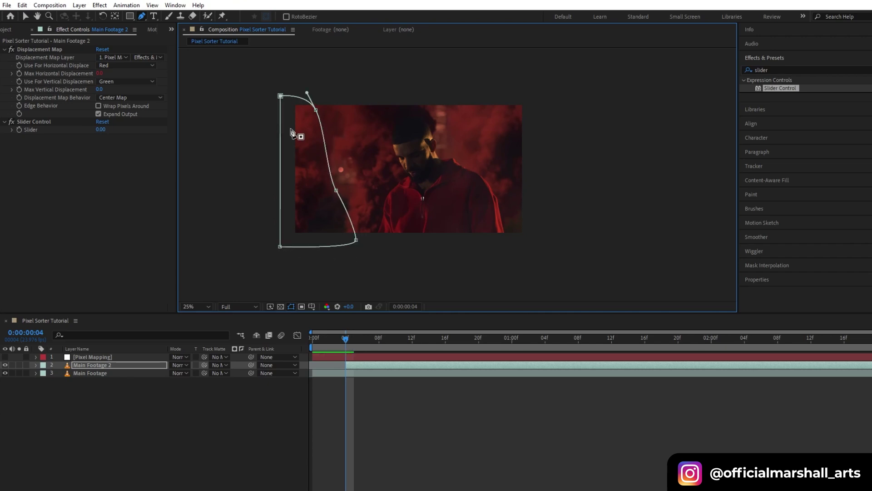
Step: Split into Main Footage 3 and 4 at frames 8 and 14, pushing each mask further right
{"action": "left_click_drag", "start_coordinate": [348, 344], "coordinate": [387, 342]}
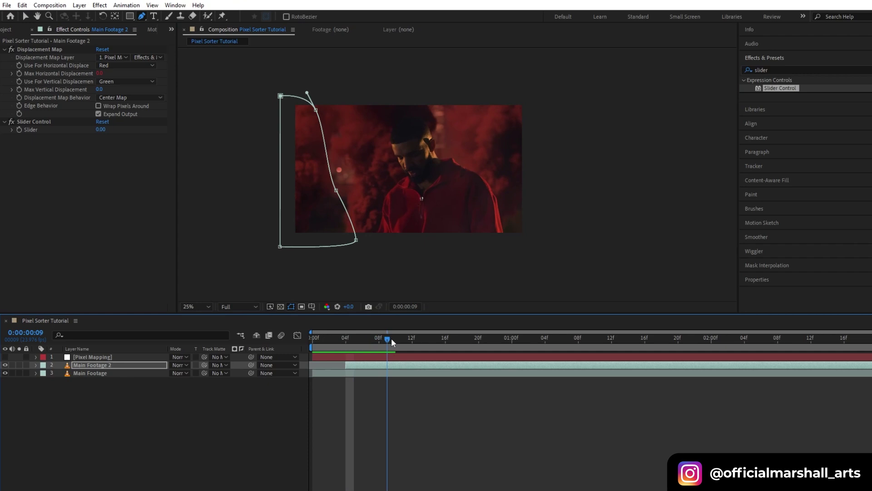
{"action": "key", "text": "ctrl+shift+d"}
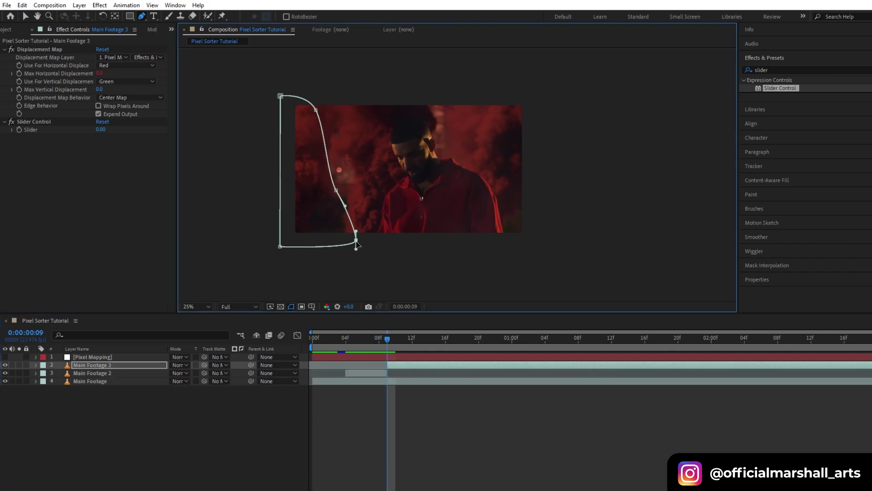
{"action": "left_click_drag", "start_coordinate": [355, 240], "coordinate": [383, 243]}
{"action": "left_click_drag", "start_coordinate": [336, 190], "coordinate": [364, 180]}
{"action": "left_click_drag", "start_coordinate": [321, 133], "coordinate": [330, 87]}
{"action": "left_click_drag", "start_coordinate": [387, 340], "coordinate": [432, 343]}
{"action": "key", "text": "ctrl+shift+d"}
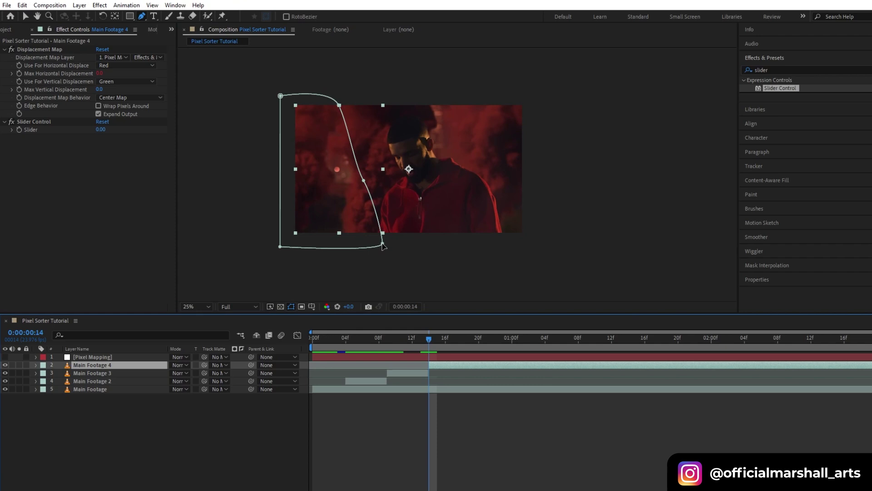
{"action": "left_click_drag", "start_coordinate": [383, 243], "coordinate": [405, 246]}
{"action": "left_click_drag", "start_coordinate": [363, 181], "coordinate": [396, 173]}
{"action": "left_click_drag", "start_coordinate": [340, 106], "coordinate": [358, 98]}
Step: Split into Main Footage 5 and 6 at frames 19 and 01:00, extending the mask rightward each time
{"action": "left_click_drag", "start_coordinate": [429, 339], "coordinate": [471, 339]}
{"action": "key", "text": "ctrl+shift+d"}
{"action": "left_click_drag", "start_coordinate": [400, 243], "coordinate": [447, 245]}
{"action": "left_click_drag", "start_coordinate": [395, 173], "coordinate": [423, 169]}
{"action": "left_click_drag", "start_coordinate": [357, 98], "coordinate": [392, 95]}
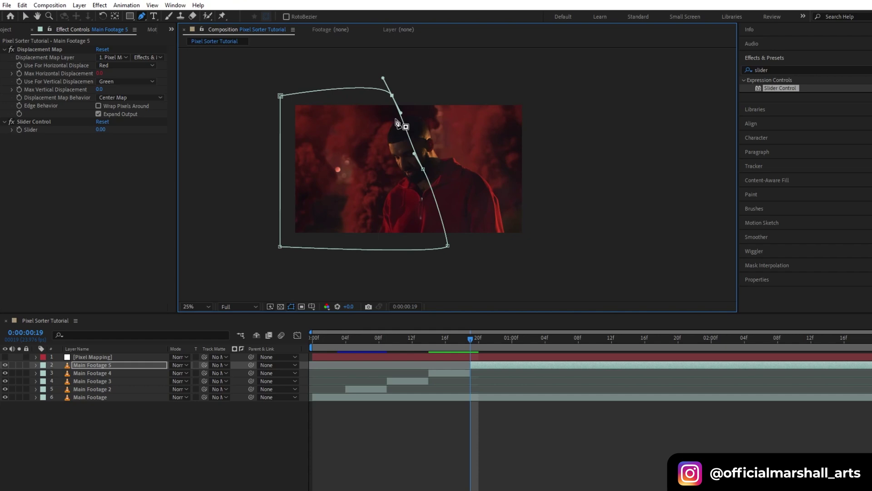
{"action": "left_click_drag", "start_coordinate": [470, 338], "coordinate": [513, 339]}
{"action": "key", "text": "ctrl+shift+d"}
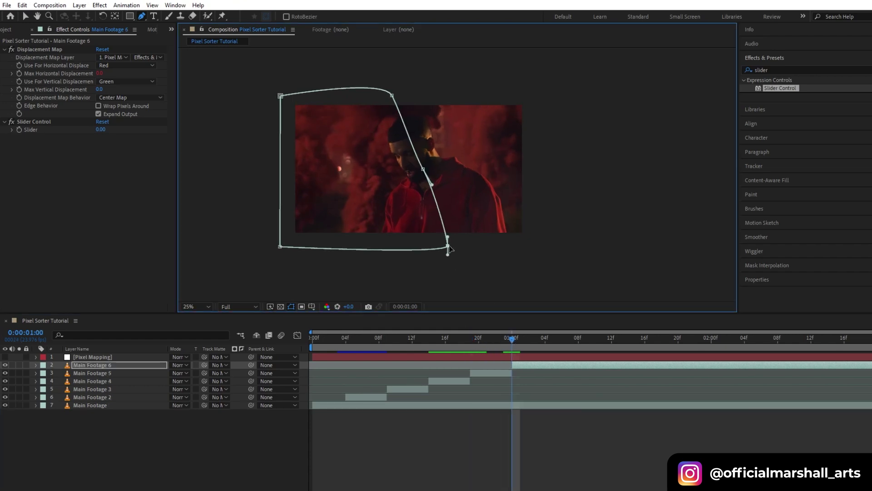
{"action": "left_click_drag", "start_coordinate": [450, 247], "coordinate": [480, 246]}
{"action": "left_click_drag", "start_coordinate": [423, 169], "coordinate": [454, 168]}
{"action": "left_click_drag", "start_coordinate": [392, 95], "coordinate": [436, 95]}
Step: Split into Main Footage 7 and 8 at 01:03 and 01:08, widening the mask further right
{"action": "left_click_drag", "start_coordinate": [513, 339], "coordinate": [553, 339]}
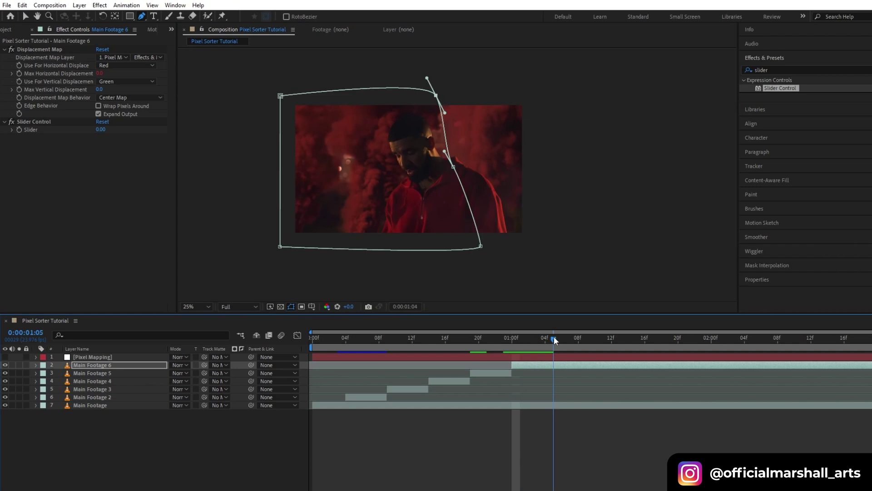
{"action": "key", "text": "ctrl+shift+d"}
{"action": "left_click_drag", "start_coordinate": [481, 246], "coordinate": [517, 248]}
{"action": "left_click", "coordinate": [517, 248], "text": "alt"}
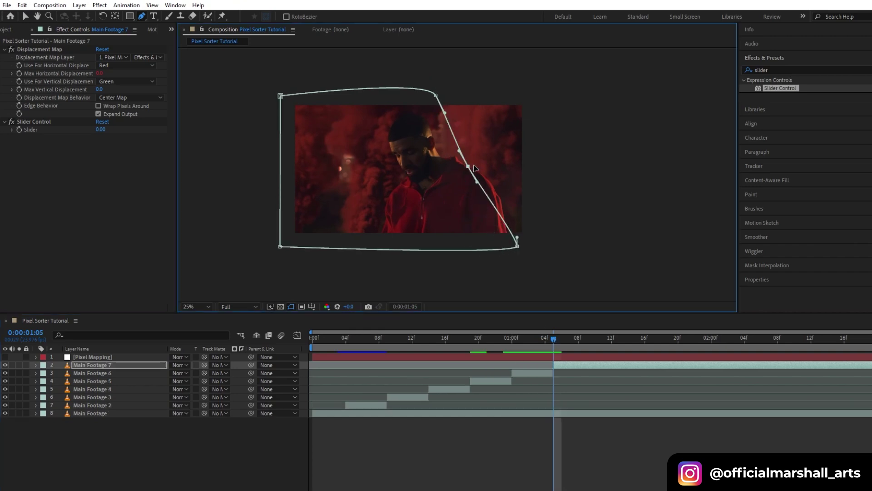
{"action": "left_click_drag", "start_coordinate": [454, 167], "coordinate": [488, 162]}
{"action": "left_click_drag", "start_coordinate": [435, 95], "coordinate": [455, 96]}
{"action": "left_click_drag", "start_coordinate": [553, 339], "coordinate": [596, 339]}
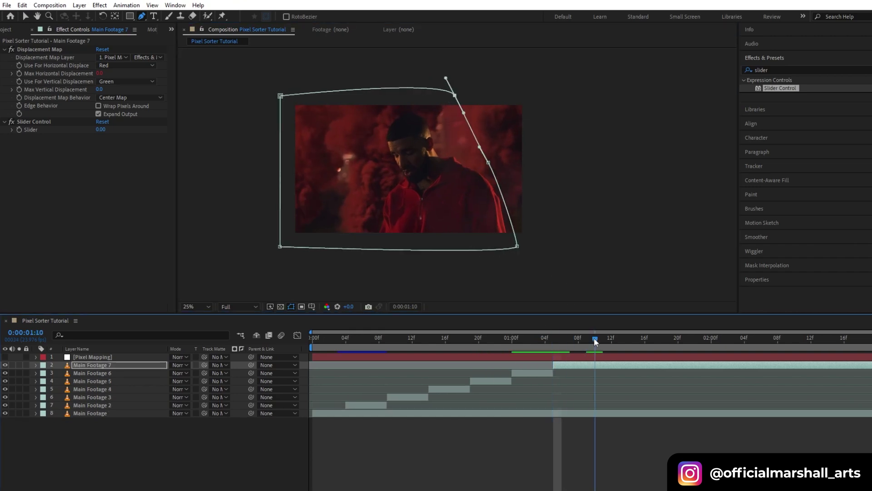
{"action": "key", "text": "ctrl+shift+d"}
{"action": "left_click_drag", "start_coordinate": [517, 246], "coordinate": [549, 245]}
{"action": "left_click_drag", "start_coordinate": [488, 162], "coordinate": [538, 155]}
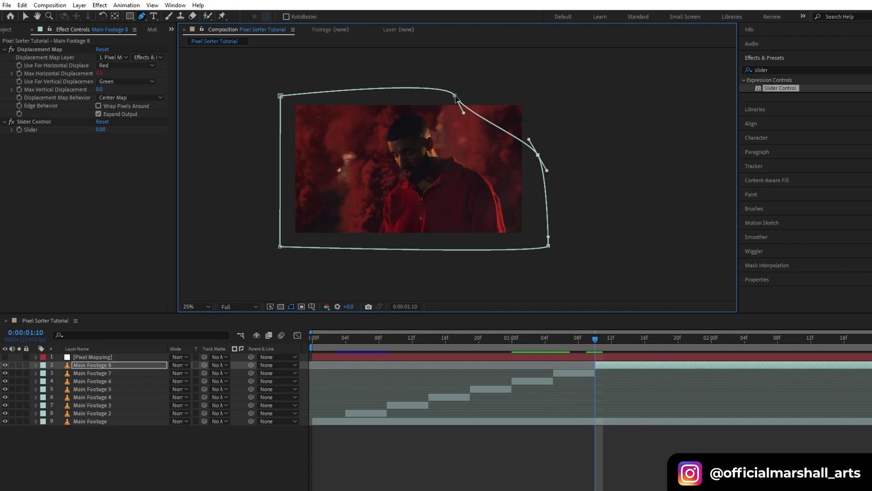
{"action": "left_click_drag", "start_coordinate": [454, 95], "coordinate": [531, 94]}
Step: Split Main Footage 8 at 01:15 to create Main Footage 9
{"action": "left_click", "coordinate": [602, 366]}
{"action": "left_click_drag", "start_coordinate": [595, 339], "coordinate": [637, 339]}
{"action": "key", "text": "ctrl+shift+d"}
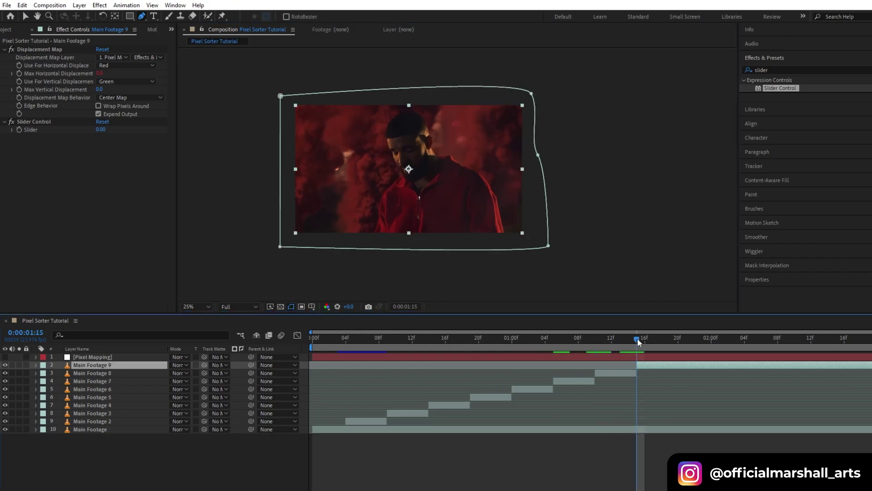
Step: Hide Main Footage 9 and raise Main Footage 2's Slider to 749
{"action": "left_click", "coordinate": [5, 365]}
{"action": "left_click_drag", "start_coordinate": [354, 339], "coordinate": [349, 342]}
{"action": "left_click", "coordinate": [361, 420]}
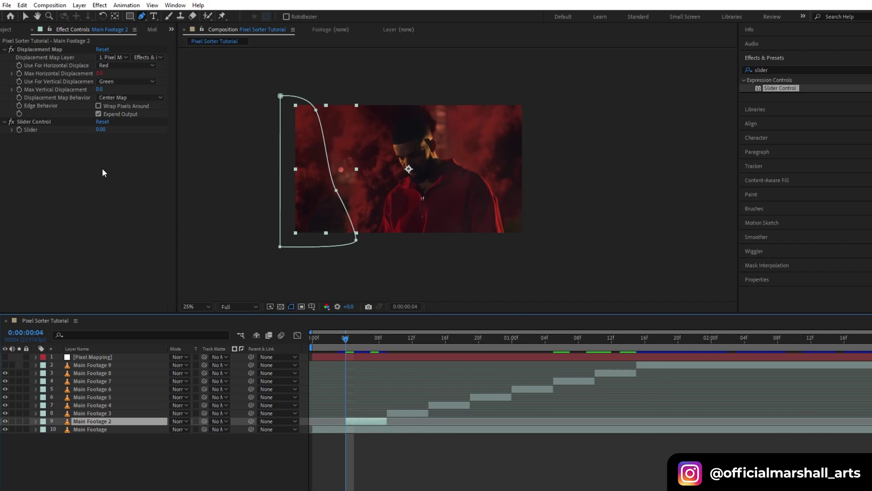
{"action": "left_click_drag", "start_coordinate": [98, 130], "coordinate": [241, 149]}
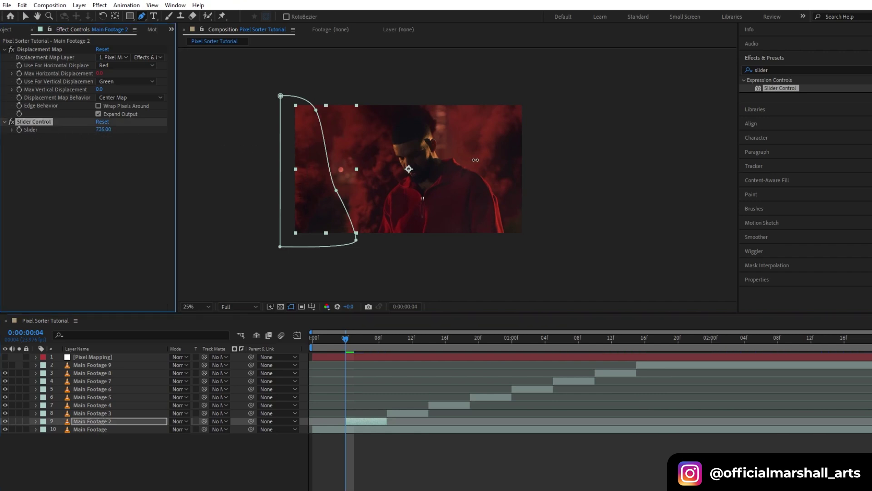
{"action": "left_click_drag", "start_coordinate": [475, 160], "coordinate": [486, 166]}
Step: Raise the Slider values on Main Footage 3 through 5 at their start frames
{"action": "left_click_drag", "start_coordinate": [345, 339], "coordinate": [390, 347]}
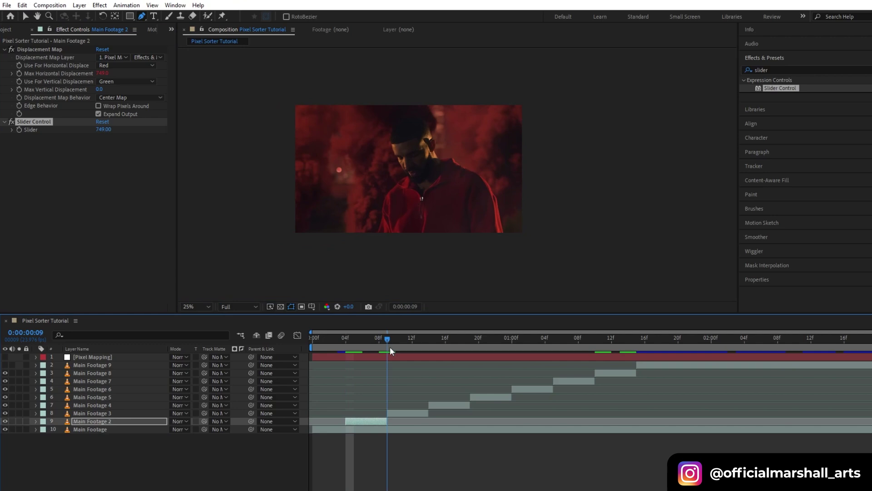
{"action": "left_click", "coordinate": [400, 413]}
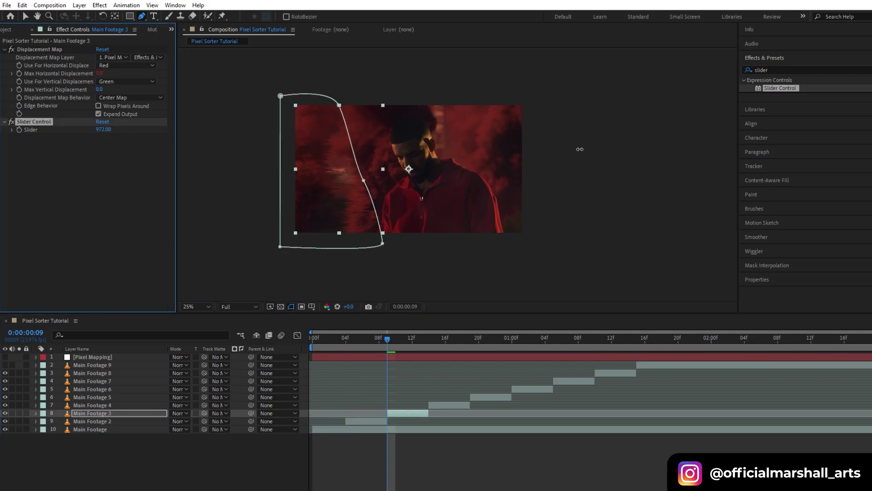
{"action": "left_click_drag", "start_coordinate": [387, 339], "coordinate": [437, 339]}
{"action": "left_click", "coordinate": [440, 405]}
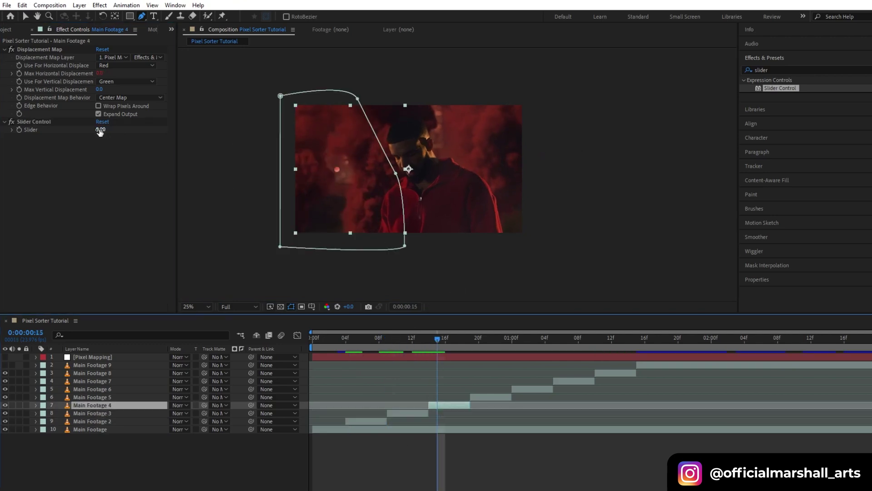
{"action": "left_click_drag", "start_coordinate": [100, 130], "coordinate": [570, 172]}
{"action": "left_click_drag", "start_coordinate": [437, 339], "coordinate": [495, 339]}
{"action": "key", "text": "ctrl+Up"}
{"action": "left_click_drag", "start_coordinate": [100, 130], "coordinate": [606, 159]}
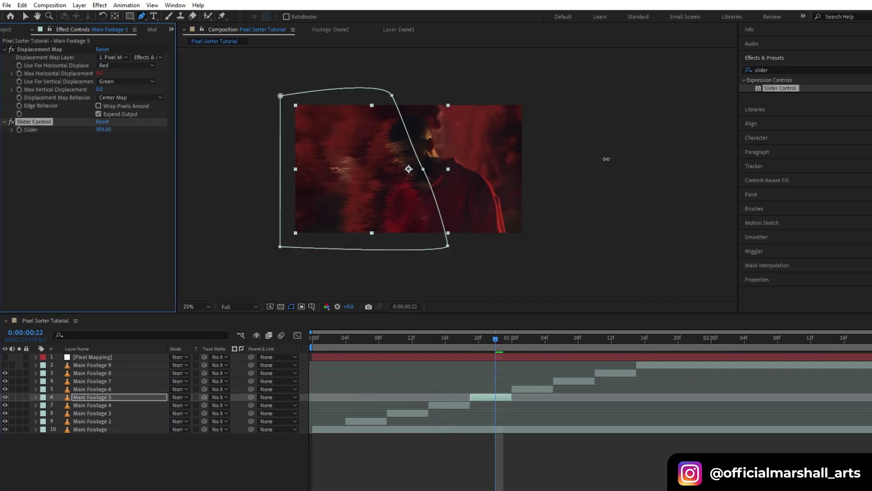
Step: Raise the Slider values on Main Footage 6 and 7 at 1:02 and 1:07
{"action": "left_click_drag", "start_coordinate": [495, 341], "coordinate": [528, 344]}
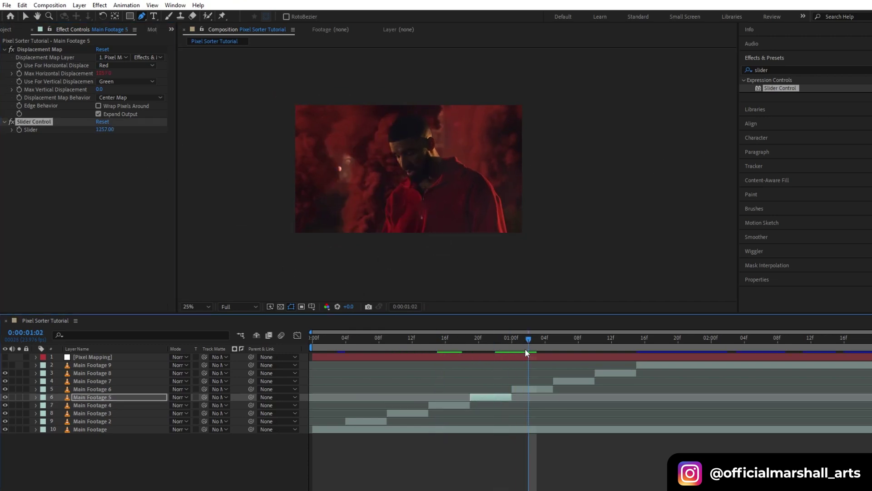
{"action": "key", "text": "ctrl+Up"}
{"action": "left_click_drag", "start_coordinate": [100, 129], "coordinate": [524, 164]}
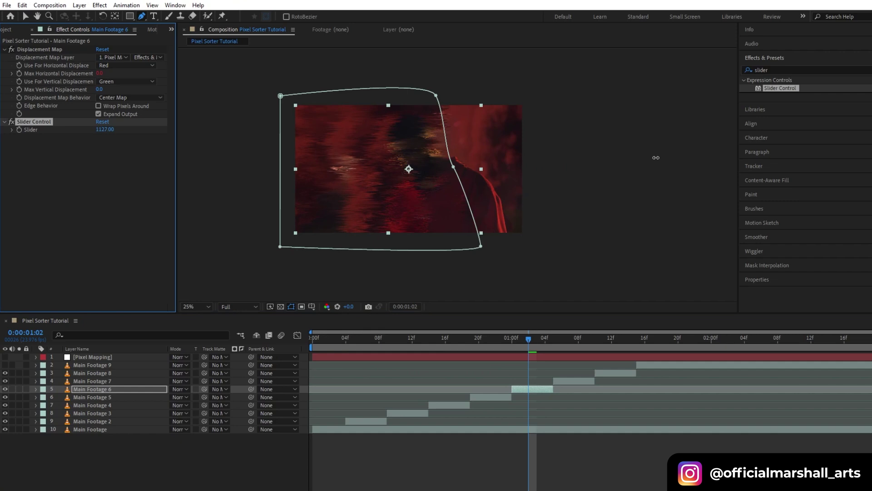
{"action": "left_click", "coordinate": [570, 348]}
{"action": "left_click", "coordinate": [576, 383]}
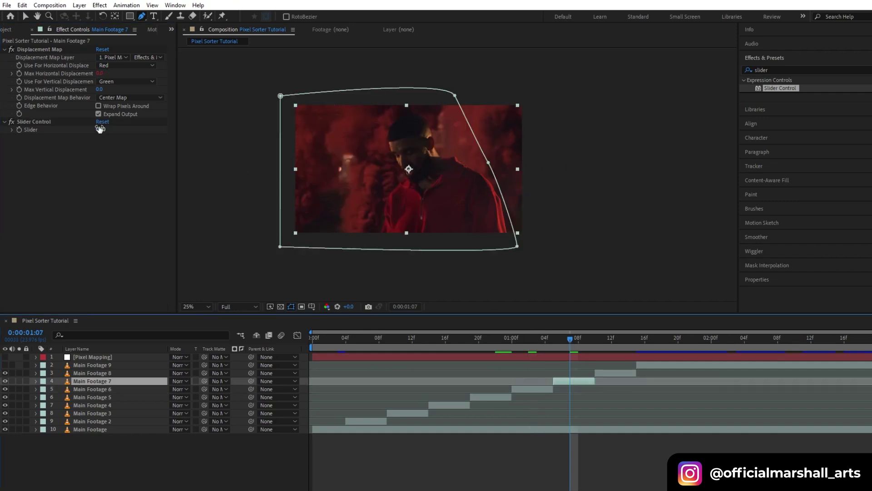
{"action": "left_click_drag", "start_coordinate": [100, 130], "coordinate": [499, 155]}
Step: Set Main Footage 8's Slider to 1441, preview the glitch transition, and fit the comp to the viewer
{"action": "left_click", "coordinate": [606, 340]}
{"action": "left_click", "coordinate": [615, 373]}
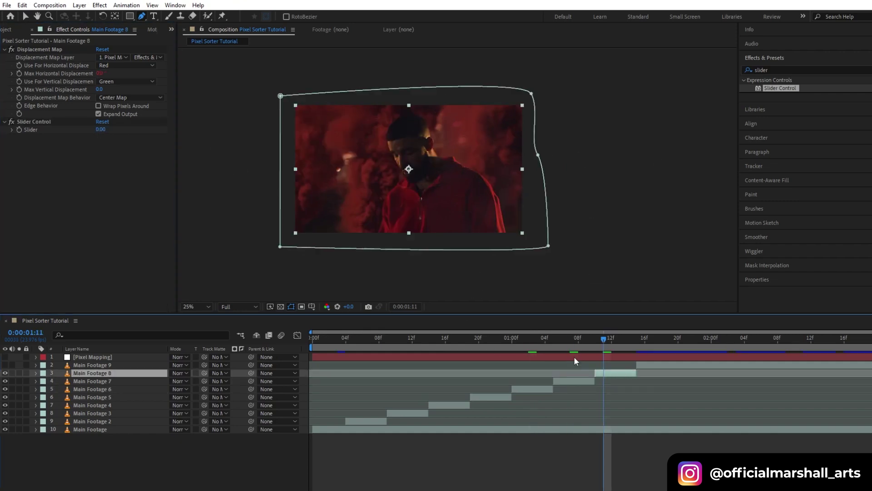
{"action": "left_click_drag", "start_coordinate": [100, 129], "coordinate": [621, 163]}
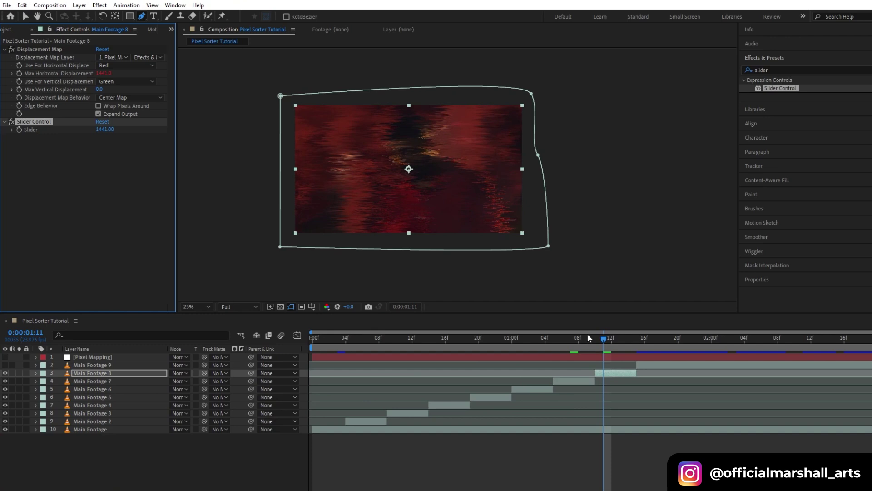
{"action": "left_click_drag", "start_coordinate": [633, 337], "coordinate": [644, 341]}
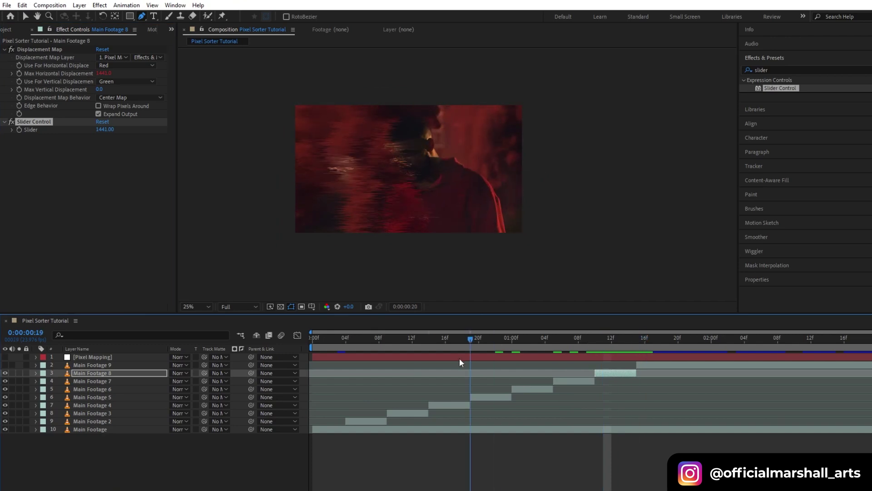
{"action": "key", "text": "Home"}
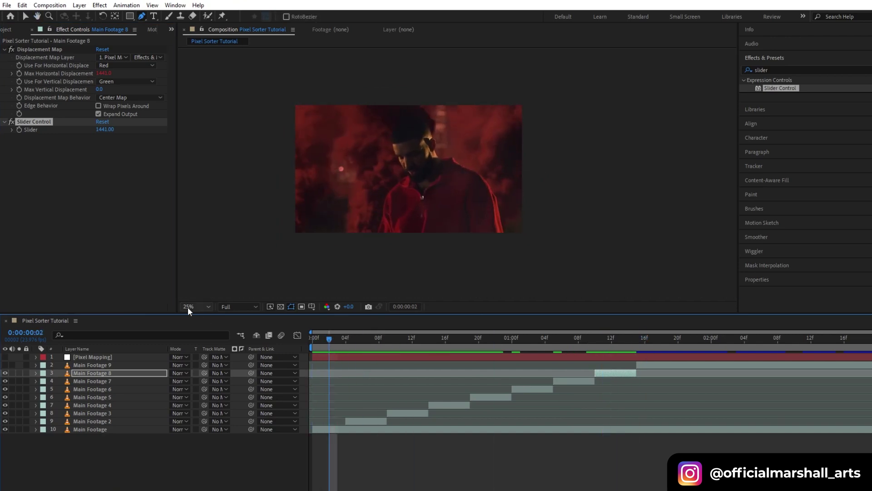
{"action": "left_click", "coordinate": [187, 307]}
{"action": "left_click", "coordinate": [201, 323]}
Step: At frame 2, apply the Displacement Map effect to the Footage 2 layer
{"action": "left_click_drag", "start_coordinate": [314, 342], "coordinate": [330, 341]}
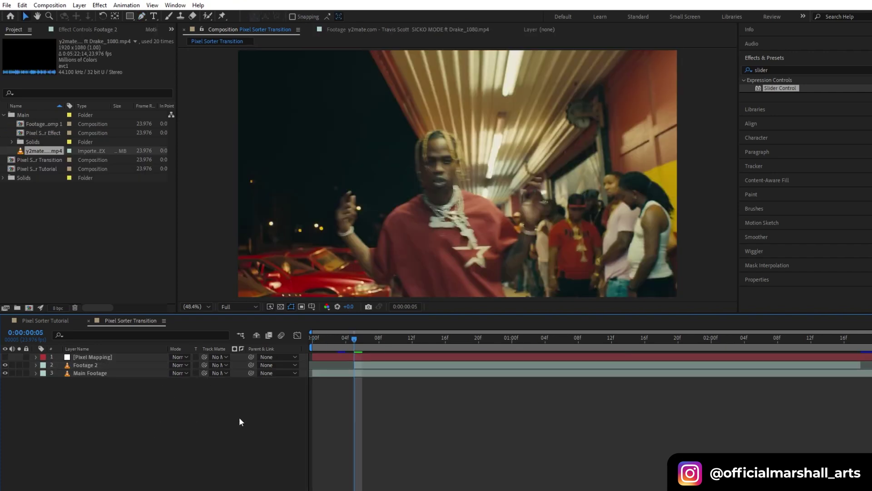
{"action": "left_click", "coordinate": [379, 364]}
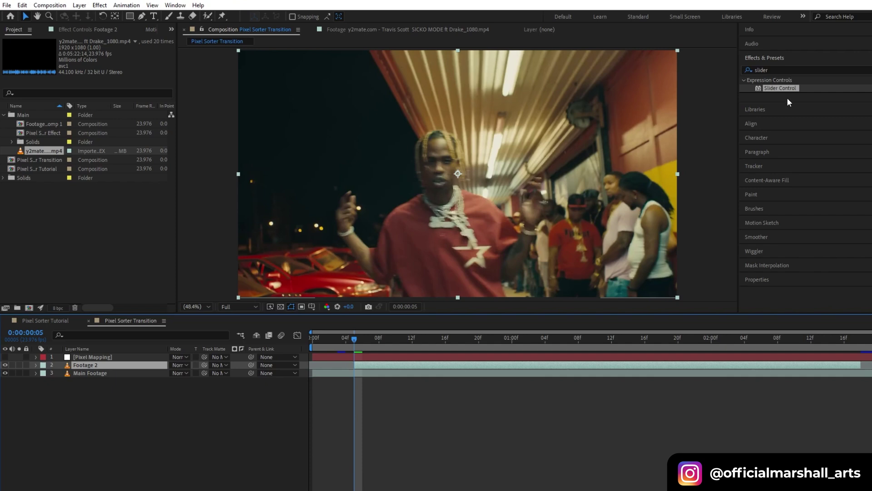
{"action": "left_click", "coordinate": [870, 70]}
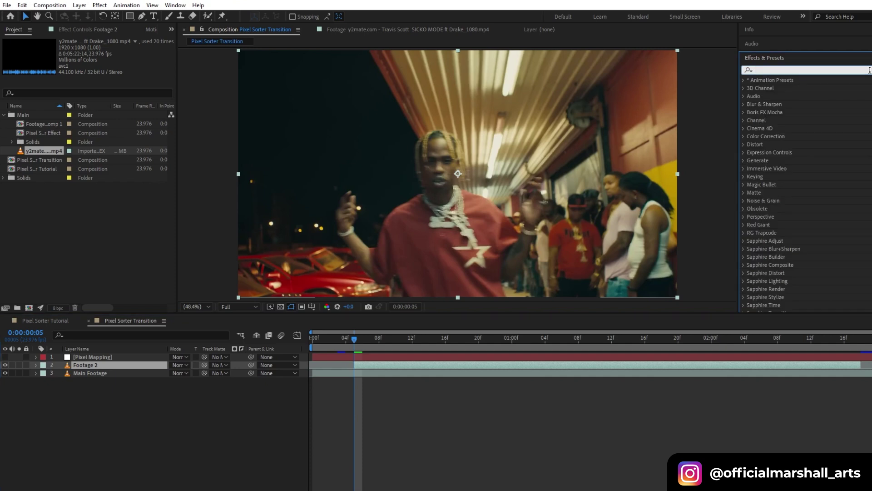
{"action": "type", "text": "displacem"}
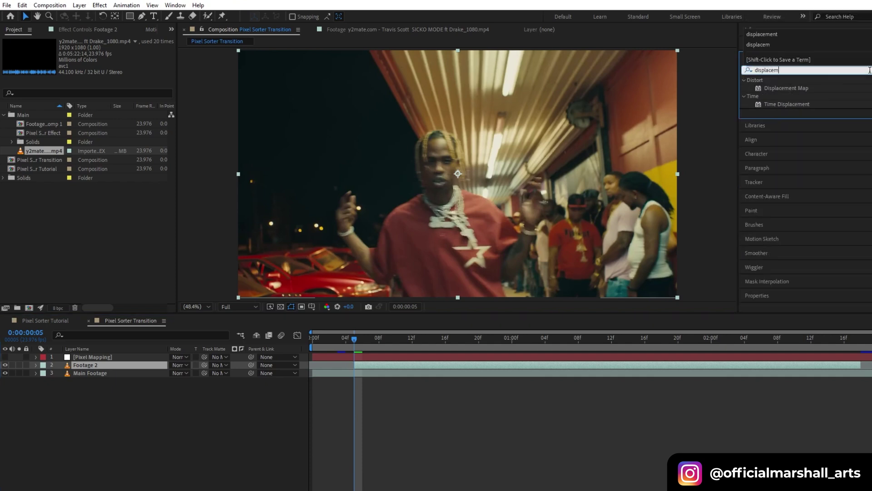
{"action": "type", "text": "e"}
{"action": "left_click", "coordinate": [784, 88]}
{"action": "left_click_drag", "start_coordinate": [784, 88], "coordinate": [386, 364]}
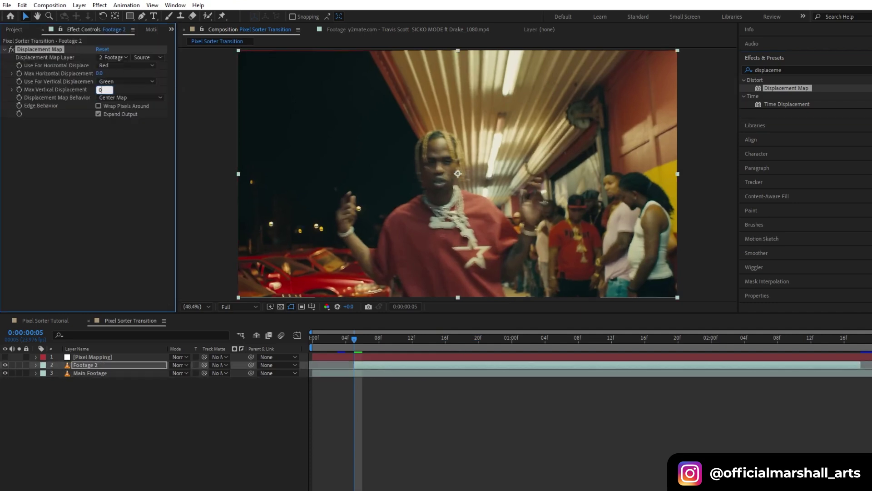
Step: Set the Displacement Map layer to Pixel Mapping, using its Effects & Masks as source
{"action": "left_click", "coordinate": [114, 58]}
{"action": "left_click", "coordinate": [123, 82]}
{"action": "left_click", "coordinate": [147, 58]}
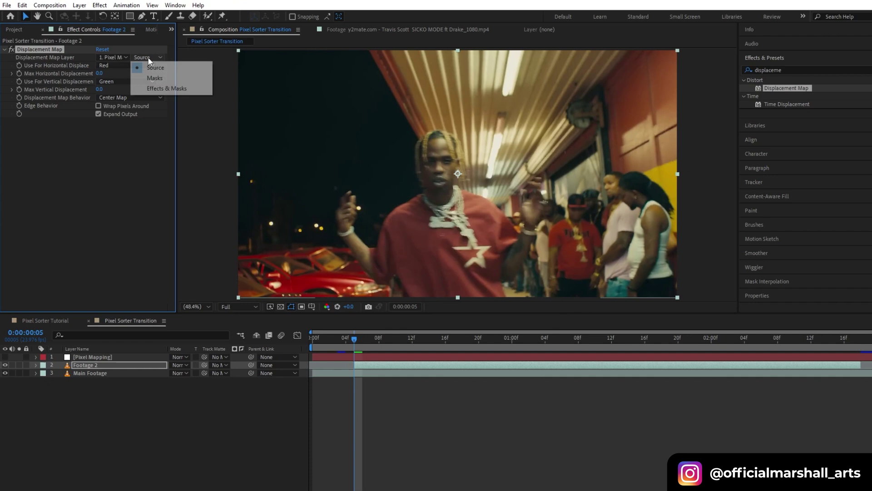
{"action": "left_click", "coordinate": [158, 88]}
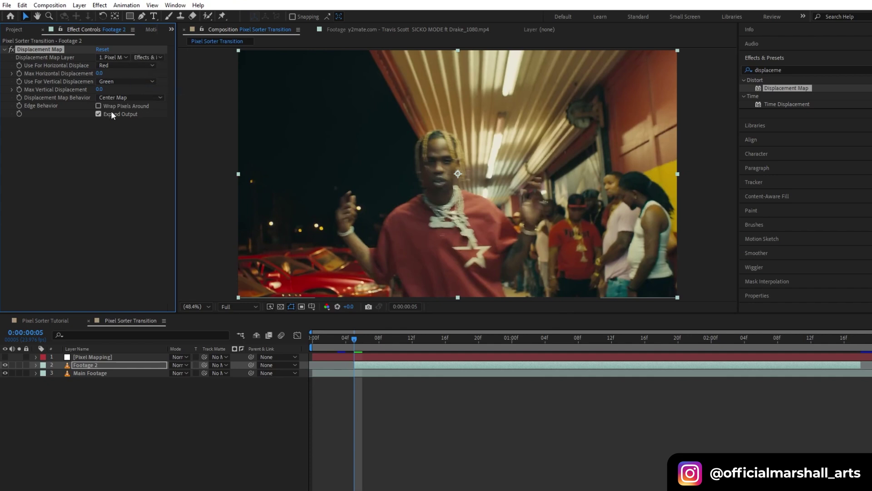
Step: Add a Slider Control to Footage 2 and link Max Horizontal Displacement to it with an expression
{"action": "left_click", "coordinate": [842, 70]}
{"action": "type", "text": "slid"}
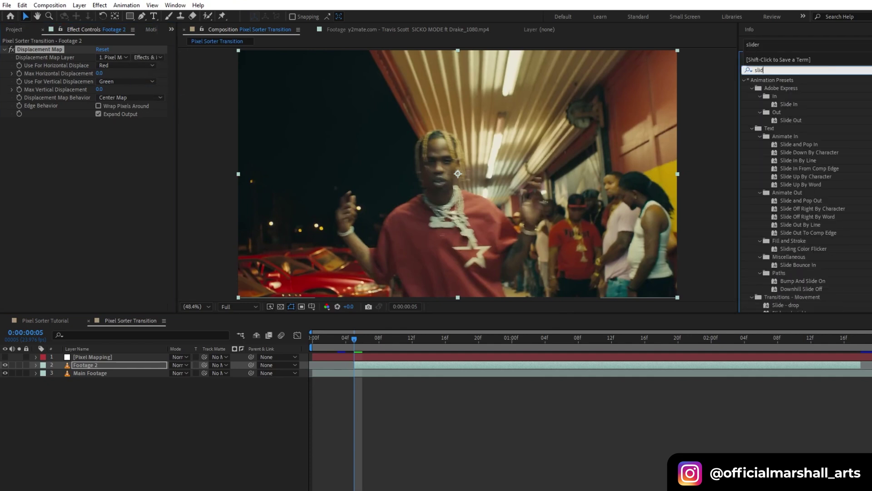
{"action": "type", "text": "er"}
{"action": "left_click_drag", "start_coordinate": [778, 89], "coordinate": [379, 364]}
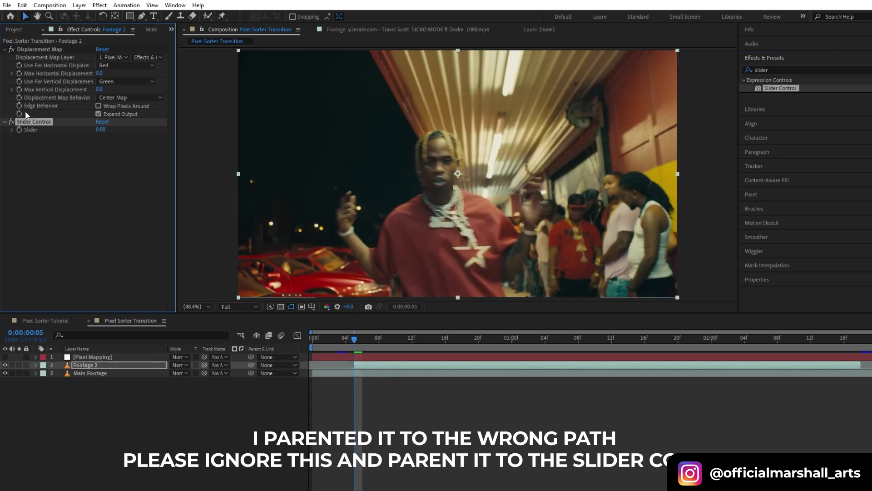
{"action": "left_click", "coordinate": [19, 73], "text": "alt"}
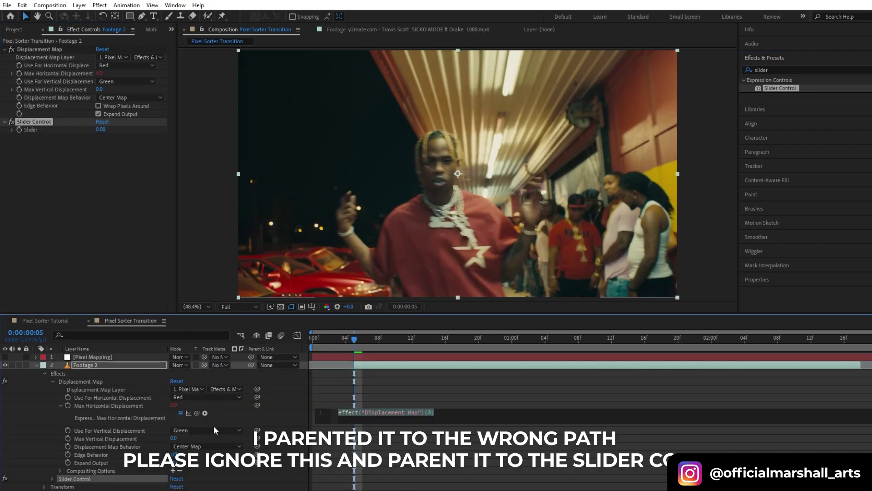
{"action": "left_click_drag", "start_coordinate": [197, 413], "coordinate": [54, 71]}
{"action": "left_click", "coordinate": [36, 365]}
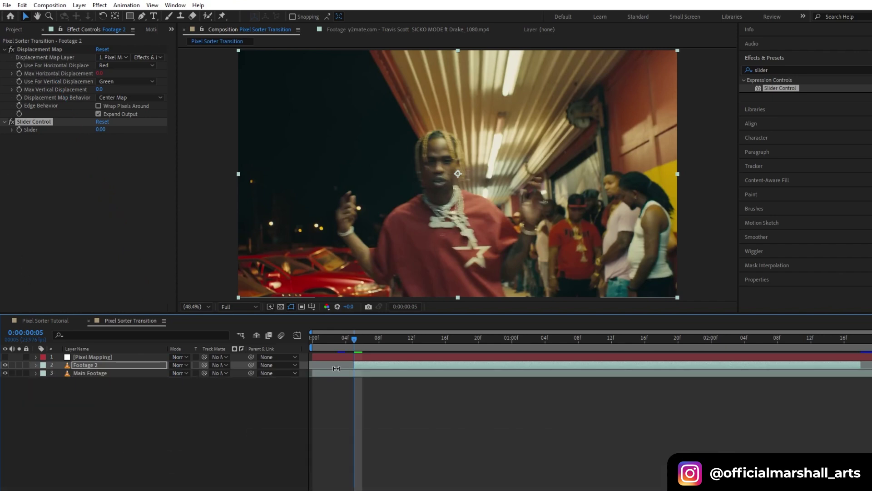
Step: Draw a closed curved Pen-tool mask on Footage 2
{"action": "left_click", "coordinate": [142, 17]}
{"action": "scroll", "coordinate": [258, 111], "scroll_direction": "down", "scroll_amount": 2}
{"action": "left_click", "coordinate": [237, 73]}
{"action": "left_click_drag", "start_coordinate": [263, 86], "coordinate": [270, 102]}
{"action": "left_click_drag", "start_coordinate": [290, 214], "coordinate": [312, 229]}
{"action": "left_click", "coordinate": [240, 229]}
{"action": "left_click", "coordinate": [237, 74]}
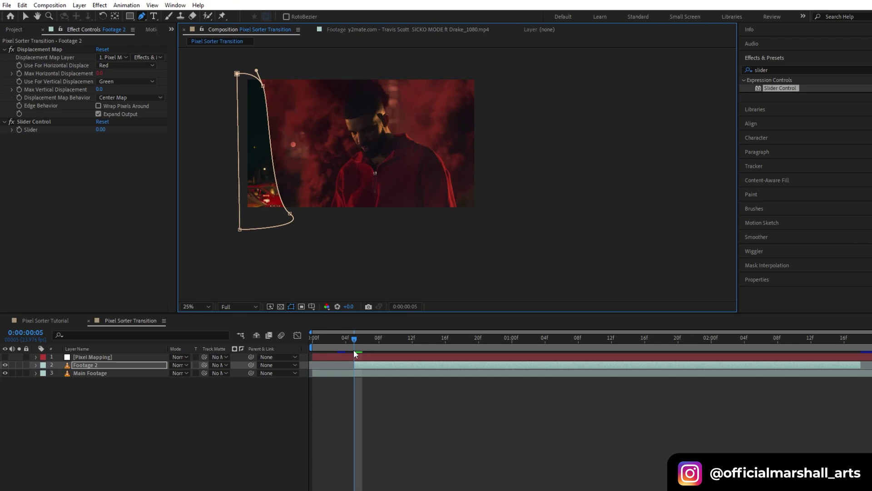
Step: Split the clip at frames 8 and 16 into Footage 3 and 4, widening the mask each time
{"action": "left_click_drag", "start_coordinate": [354, 339], "coordinate": [401, 339]}
{"action": "key", "text": "ctrl+shift+d"}
{"action": "left_click_drag", "start_coordinate": [290, 214], "coordinate": [340, 220]}
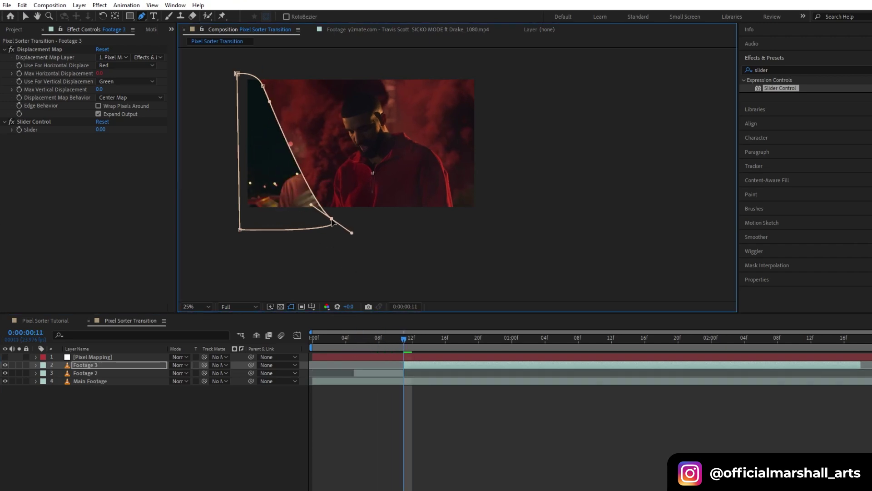
{"action": "left_click_drag", "start_coordinate": [263, 86], "coordinate": [289, 76]}
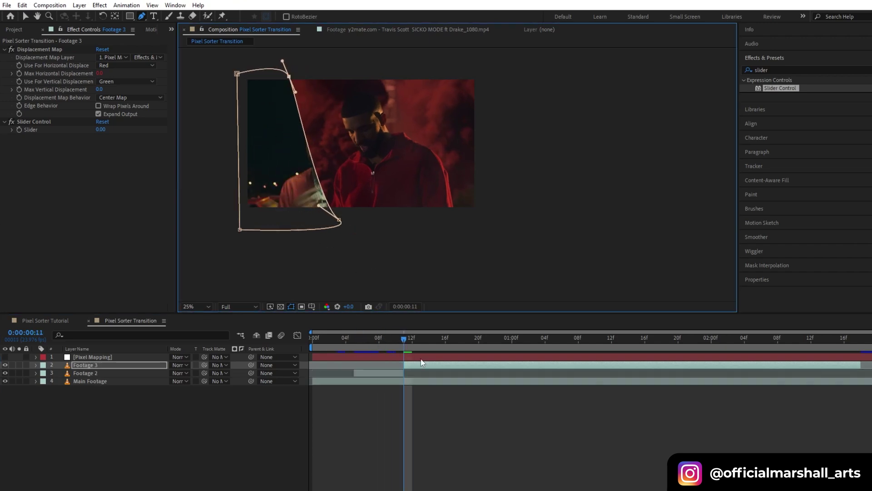
{"action": "left_click", "coordinate": [447, 339]}
{"action": "key", "text": "Page_Down"}
{"action": "key", "text": "ctrl+shift+d"}
{"action": "left_click_drag", "start_coordinate": [340, 220], "coordinate": [390, 223]}
{"action": "left_click_drag", "start_coordinate": [296, 82], "coordinate": [320, 74]}
Step: Split at frame 23 and 1:04 into Footage 5 and 6, widening the mask further each time
{"action": "left_click_drag", "start_coordinate": [454, 339], "coordinate": [502, 340]}
{"action": "key", "text": "ctrl+shift+d"}
{"action": "left_click_drag", "start_coordinate": [390, 223], "coordinate": [444, 226]}
{"action": "left_click_drag", "start_coordinate": [321, 74], "coordinate": [371, 71]}
{"action": "left_click_drag", "start_coordinate": [506, 336], "coordinate": [546, 339]}
{"action": "key", "text": "ctrl+shift+d"}
{"action": "left_click_drag", "start_coordinate": [444, 226], "coordinate": [483, 227]}
{"action": "left_click_drag", "start_coordinate": [373, 72], "coordinate": [493, 75]}
Step: Split off Footage 7 and Footage 8, pushing the mask past the frame edge
{"action": "key", "text": "Page_Down"}
{"action": "key", "text": "Page_Down"}
{"action": "key", "text": "Page_Down"}
{"action": "key", "text": "Page_Down"}
{"action": "key", "text": "Page_Down"}
{"action": "key", "text": "ctrl+shift+d"}
{"action": "left_click_drag", "start_coordinate": [483, 226], "coordinate": [507, 230]}
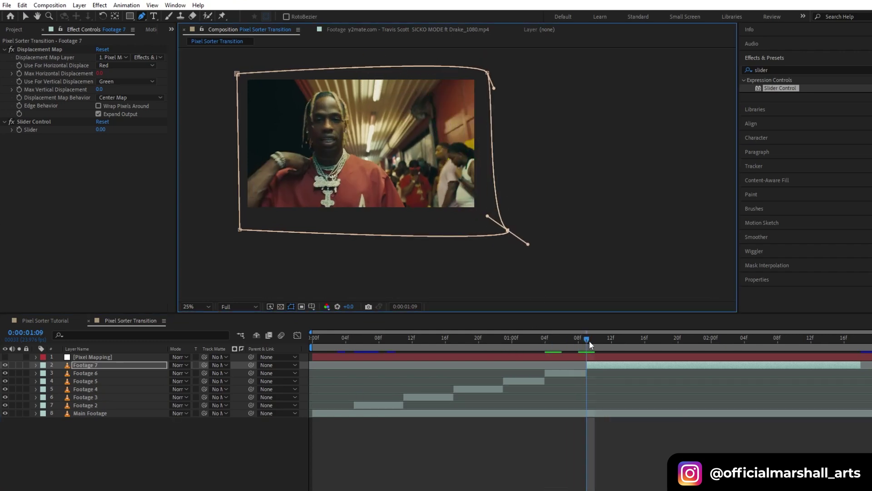
{"action": "left_click_drag", "start_coordinate": [587, 340], "coordinate": [358, 342]}
{"action": "key", "text": "ctrl+shift+d"}
Step: Raise the Slider on Footage 2, then on Footage 3 to 1901, to smear their masked strips
{"action": "left_click", "coordinate": [372, 412]}
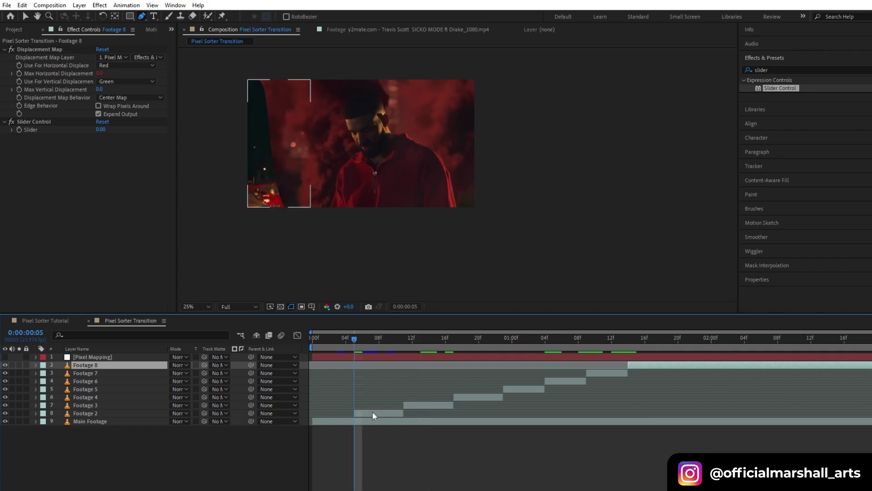
{"action": "key", "text": "e"}
{"action": "key", "text": "e"}
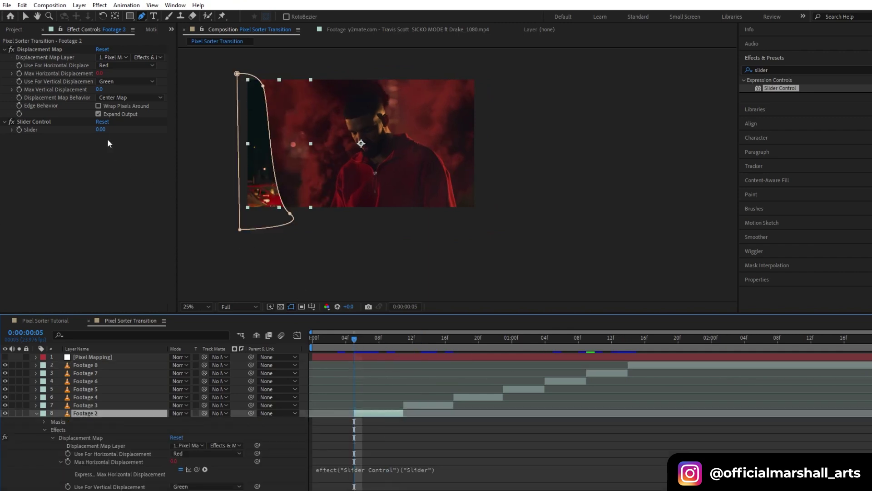
{"action": "left_click_drag", "start_coordinate": [122, 133], "coordinate": [612, 194]}
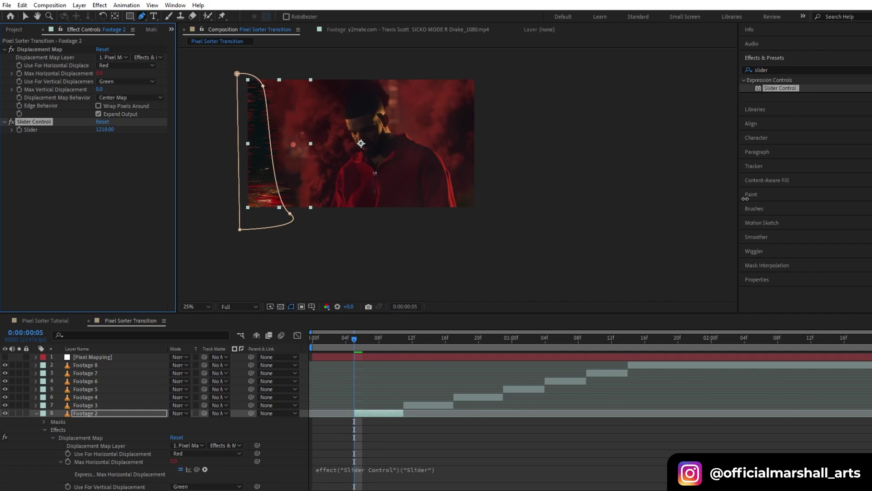
{"action": "left_click_drag", "start_coordinate": [782, 198], "coordinate": [420, 358]}
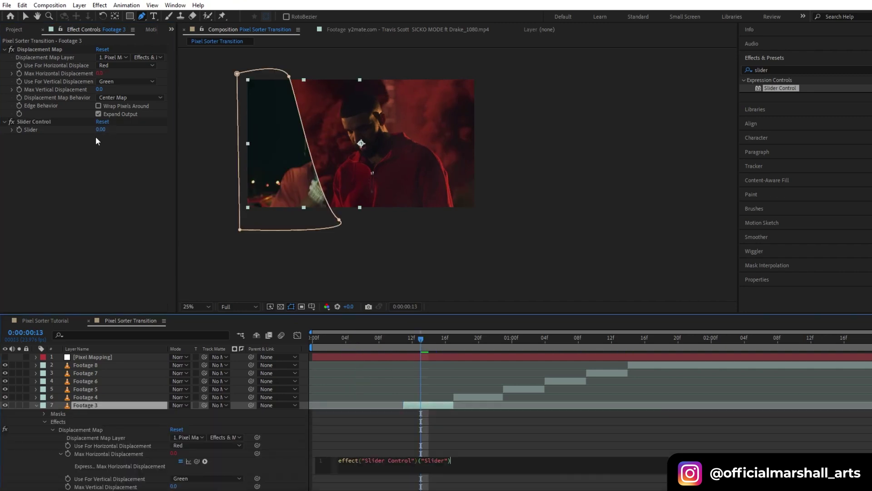
{"action": "left_click_drag", "start_coordinate": [97, 134], "coordinate": [750, 210]}
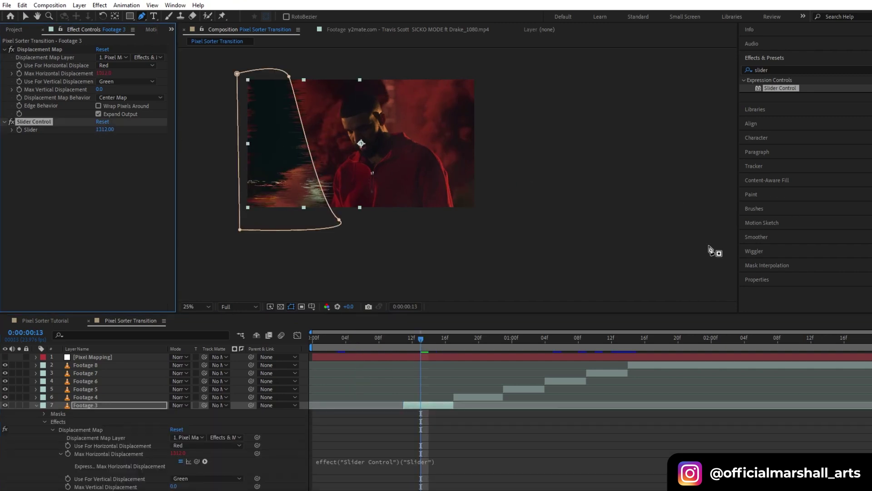
{"action": "left_click_drag", "start_coordinate": [169, 129], "coordinate": [451, 137]}
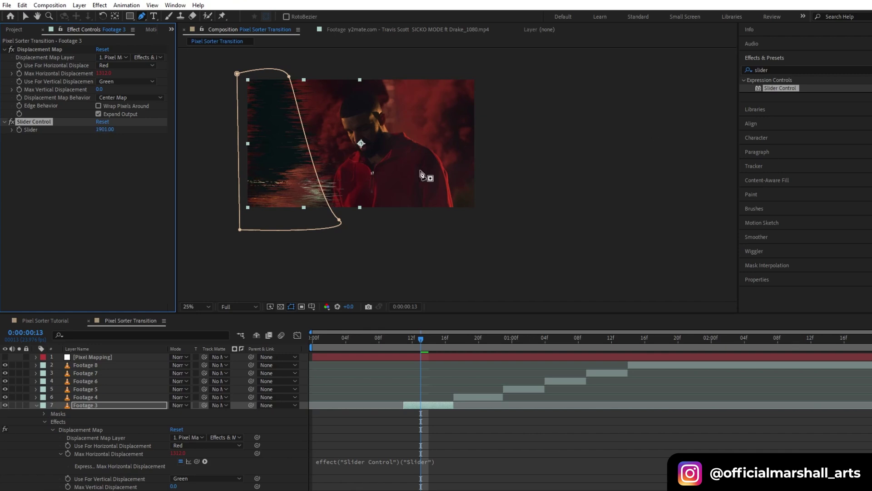
Step: At frame 18, raise Footage 4's Slider to 1527
{"action": "left_click_drag", "start_coordinate": [421, 340], "coordinate": [462, 345]}
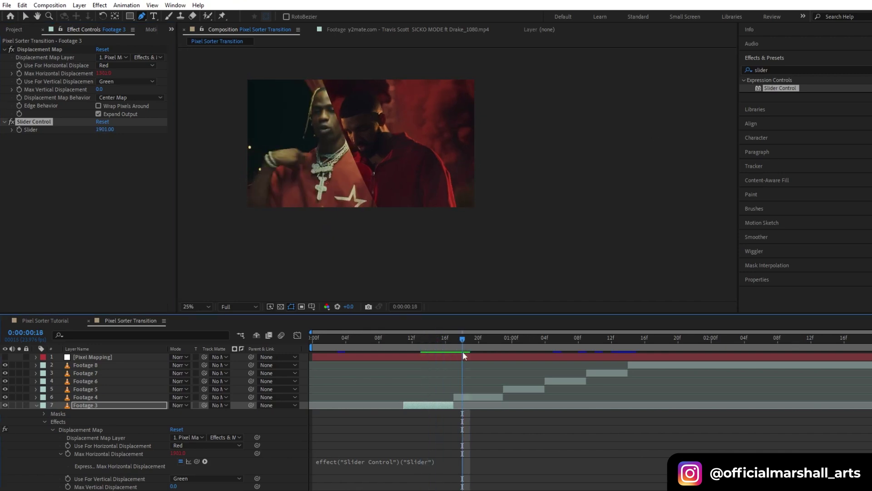
{"action": "left_click", "coordinate": [477, 397]}
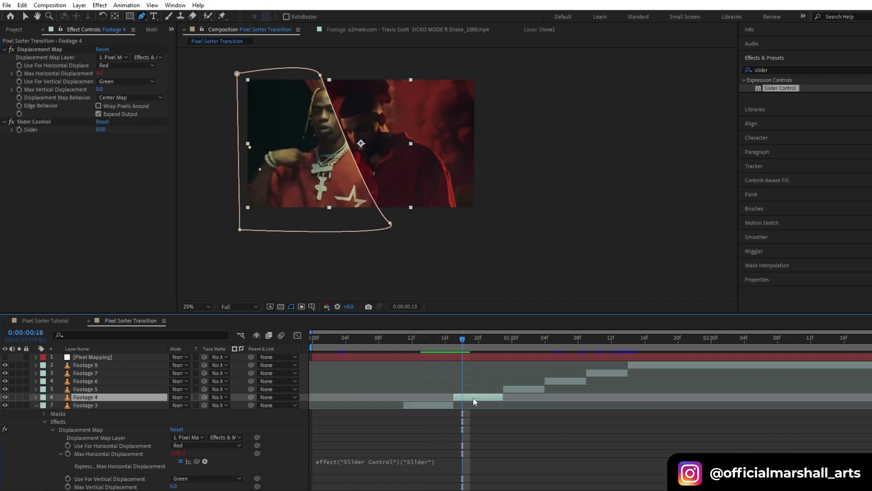
{"action": "left_click", "coordinate": [36, 405]}
{"action": "left_click_drag", "start_coordinate": [97, 131], "coordinate": [750, 201]}
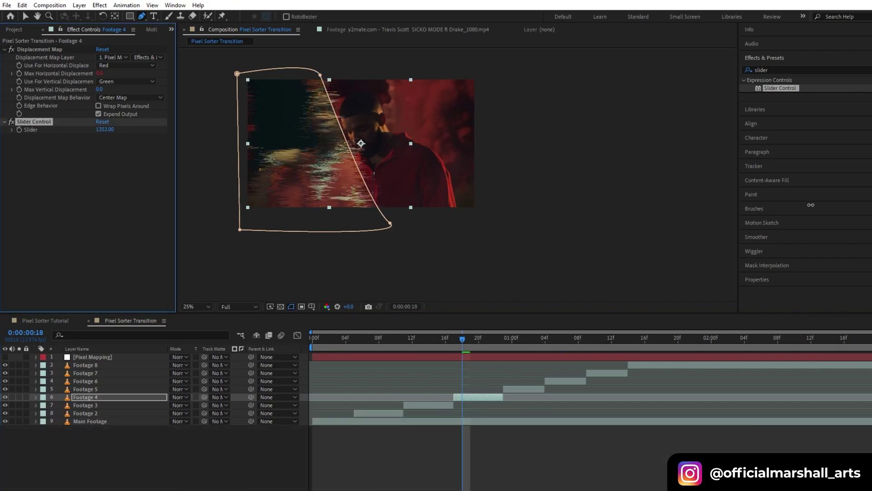
{"action": "left_click_drag", "start_coordinate": [482, 343], "coordinate": [512, 348]}
Step: Set the Sliders of Footage 5, 6 and 7 to 1602, 1655 and 1560 at each in-point
{"action": "left_click", "coordinate": [519, 389]}
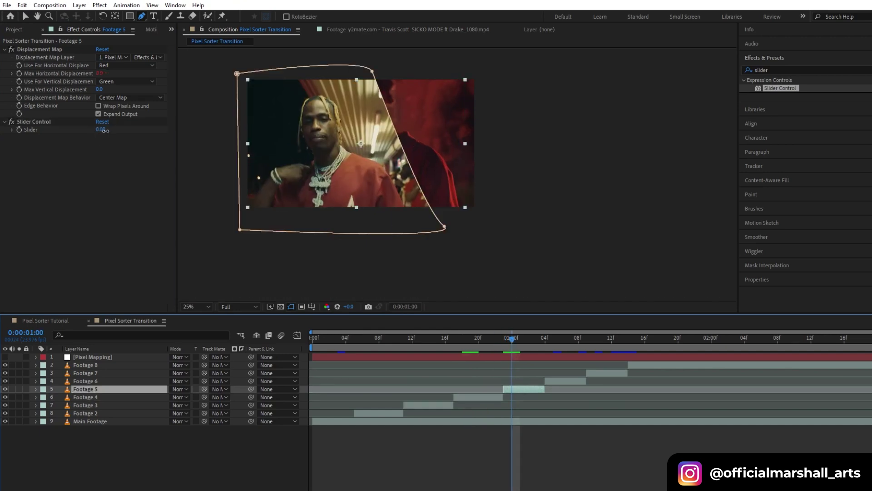
{"action": "left_click_drag", "start_coordinate": [104, 131], "coordinate": [819, 207]}
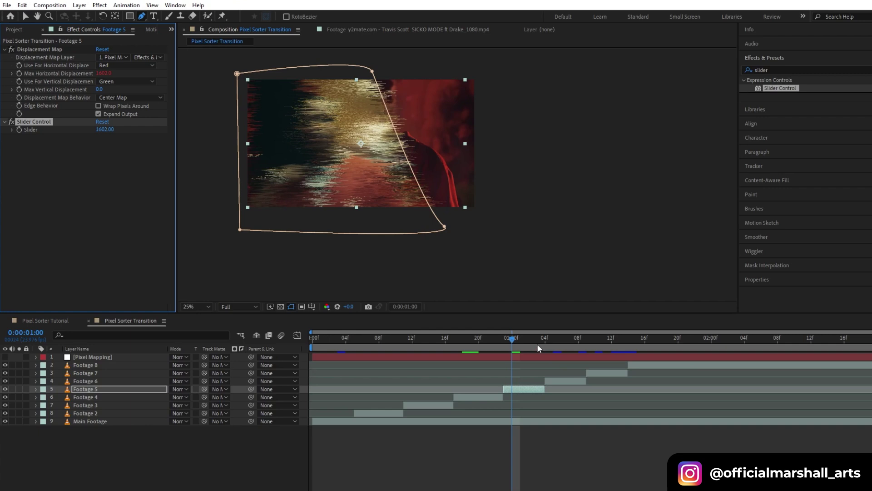
{"action": "left_click_drag", "start_coordinate": [511, 341], "coordinate": [553, 340]}
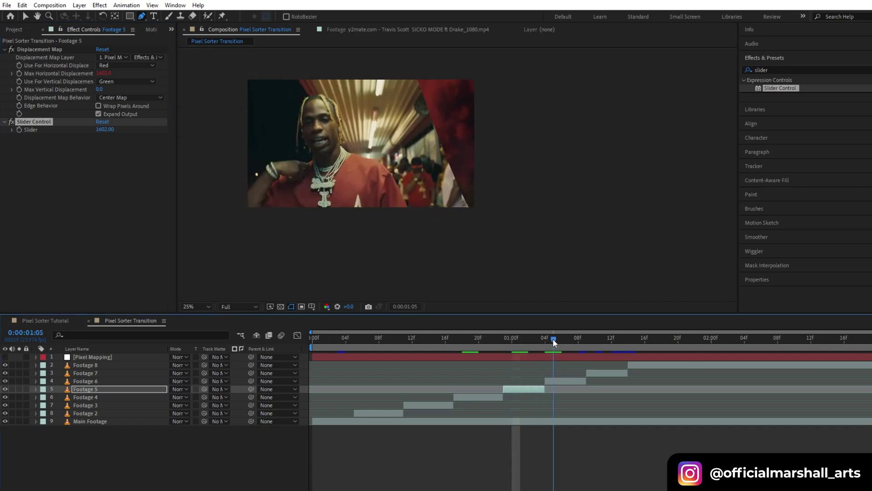
{"action": "left_click", "coordinate": [558, 379]}
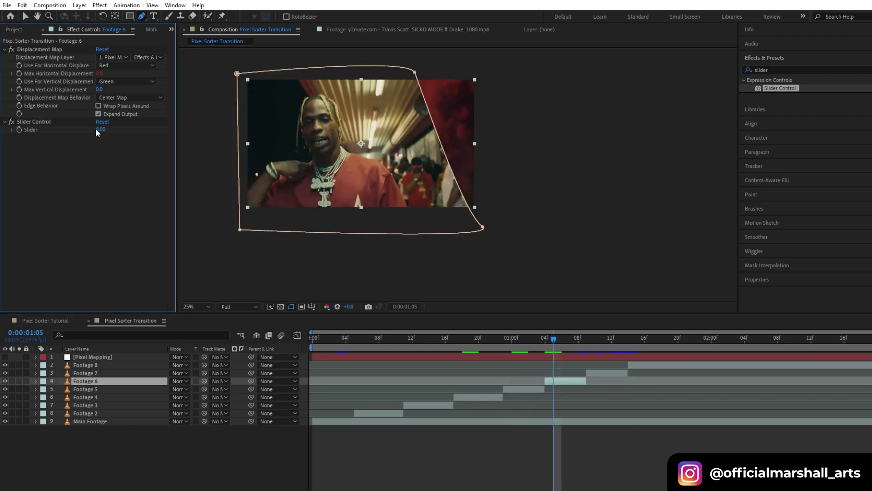
{"action": "left_click_drag", "start_coordinate": [98, 129], "coordinate": [137, 130]}
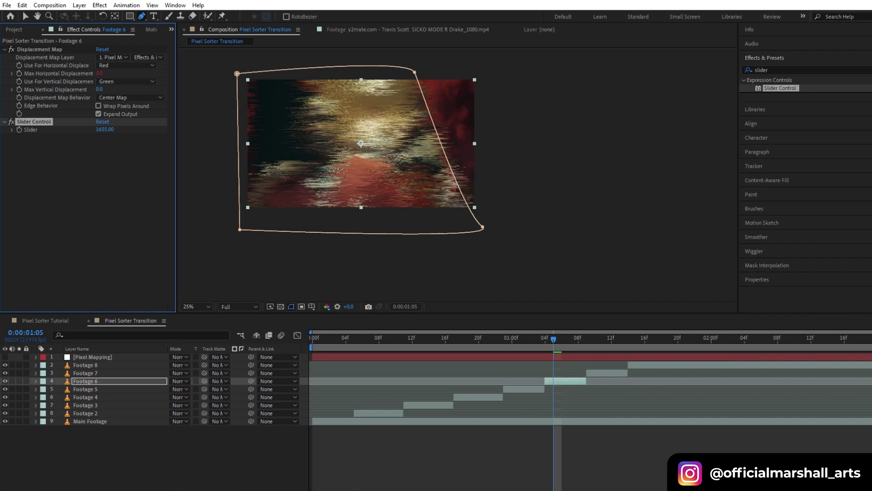
{"action": "left_click_drag", "start_coordinate": [557, 338], "coordinate": [591, 341]}
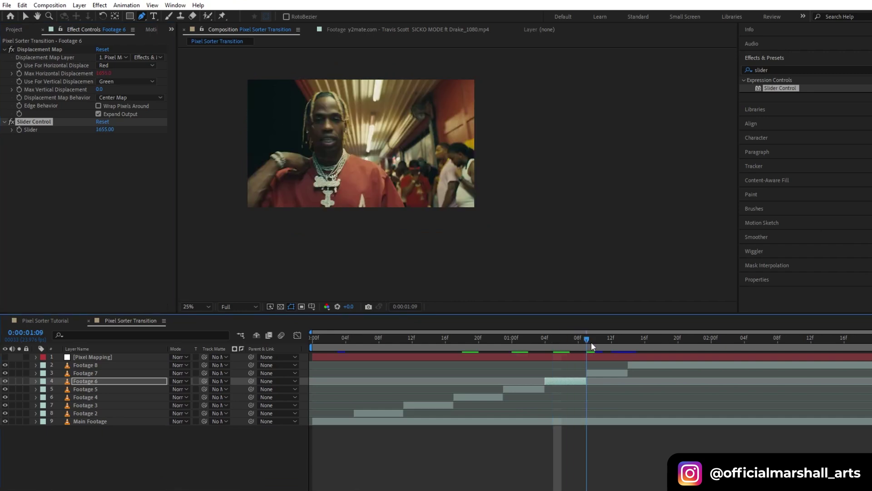
{"action": "left_click", "coordinate": [596, 372]}
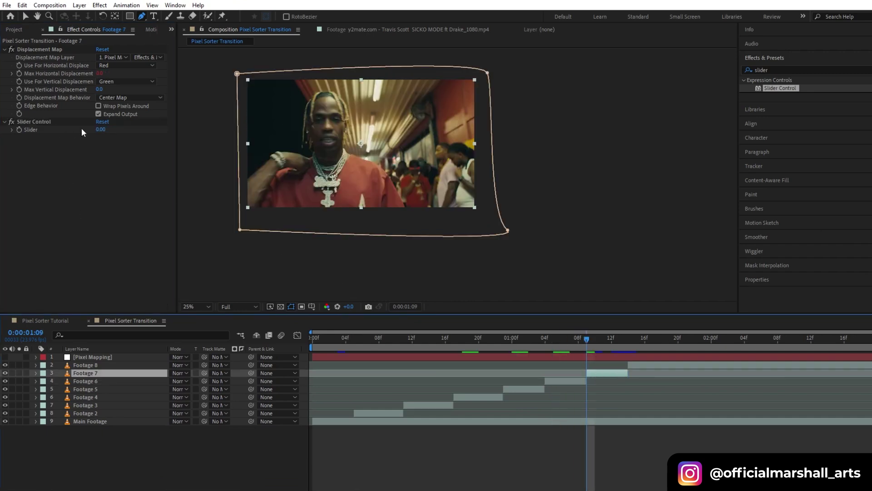
{"action": "left_click_drag", "start_coordinate": [101, 131], "coordinate": [135, 131]}
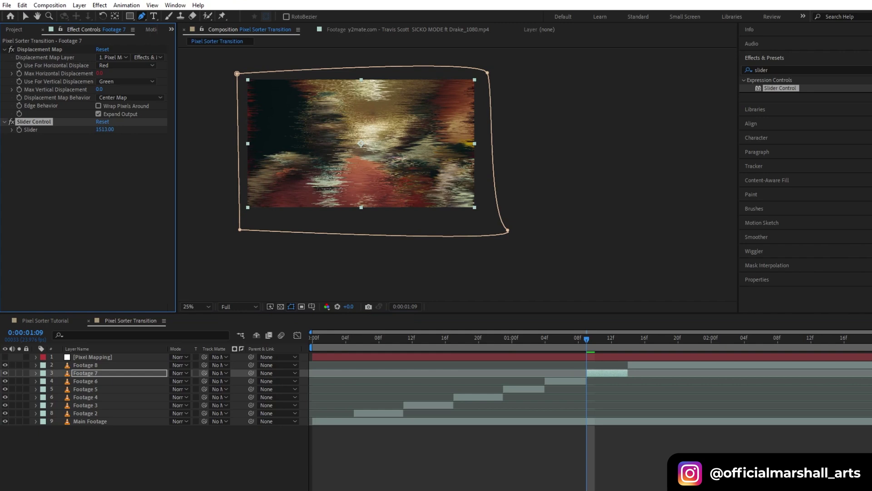
{"action": "left_click_drag", "start_coordinate": [586, 342], "coordinate": [631, 349]}
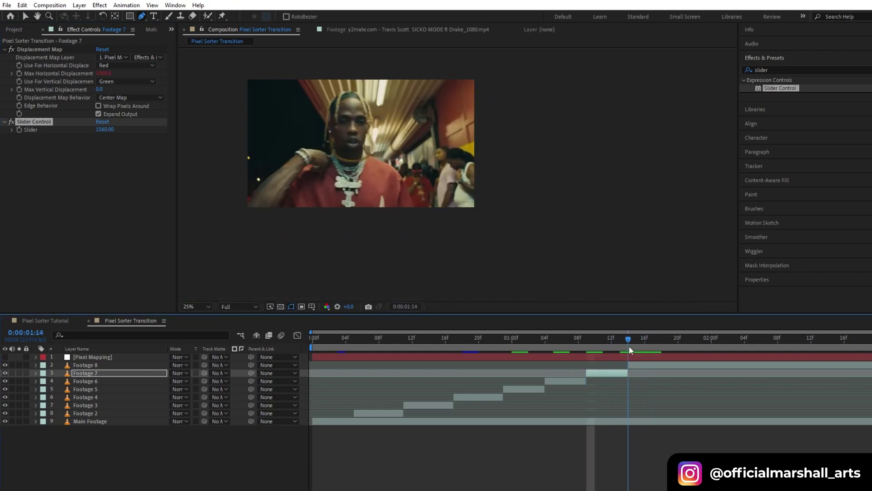
{"action": "left_click", "coordinate": [633, 365]}
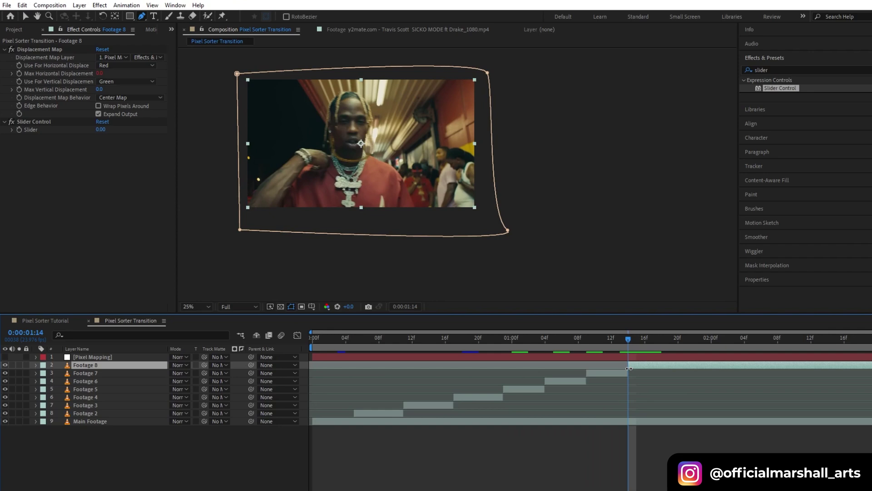
Step: Delete Footage 8 and extend Footage 7's out-point to the 2:00 mark
{"action": "left_click", "coordinate": [5, 365]}
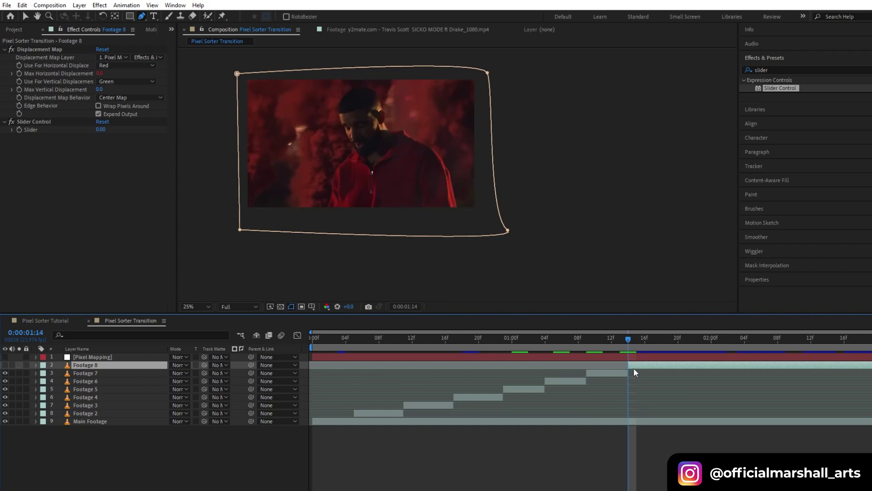
{"action": "key", "text": "Delete"}
{"action": "left_click_drag", "start_coordinate": [629, 365], "coordinate": [732, 364]}
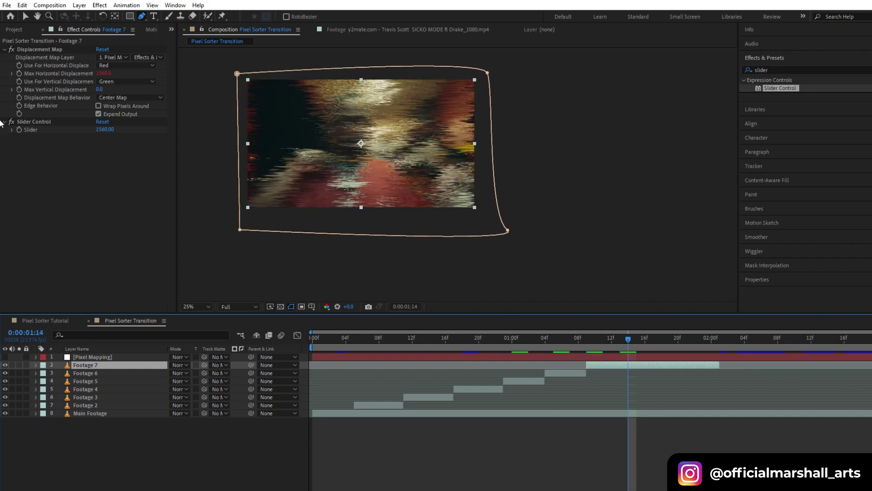
Step: Keyframe Footage 7's Slider so it drops to 0 at 2:00
{"action": "left_click", "coordinate": [19, 130]}
{"action": "left_click_drag", "start_coordinate": [628, 342], "coordinate": [711, 338]}
{"action": "left_click", "coordinate": [104, 130]}
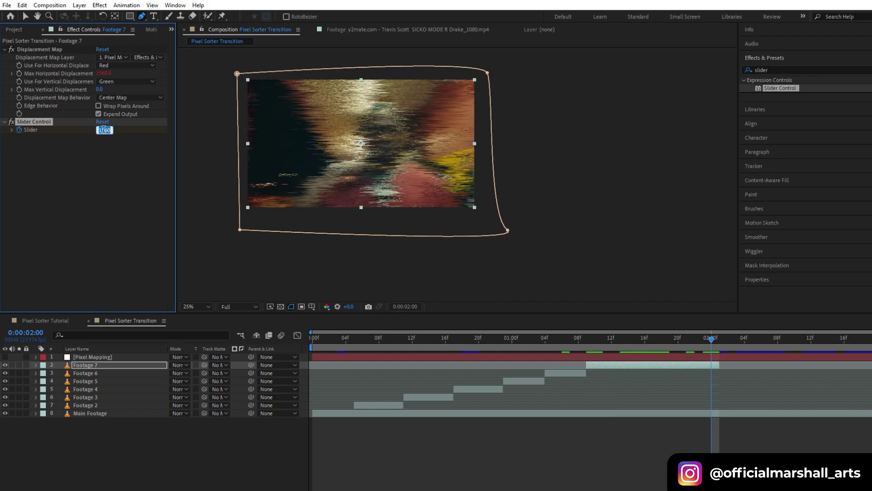
{"action": "type", "text": "0"}
{"action": "key", "text": "Return"}
{"action": "left_click_drag", "start_coordinate": [344, 339], "coordinate": [299, 340]}
{"action": "key", "text": "ctrl+z"}
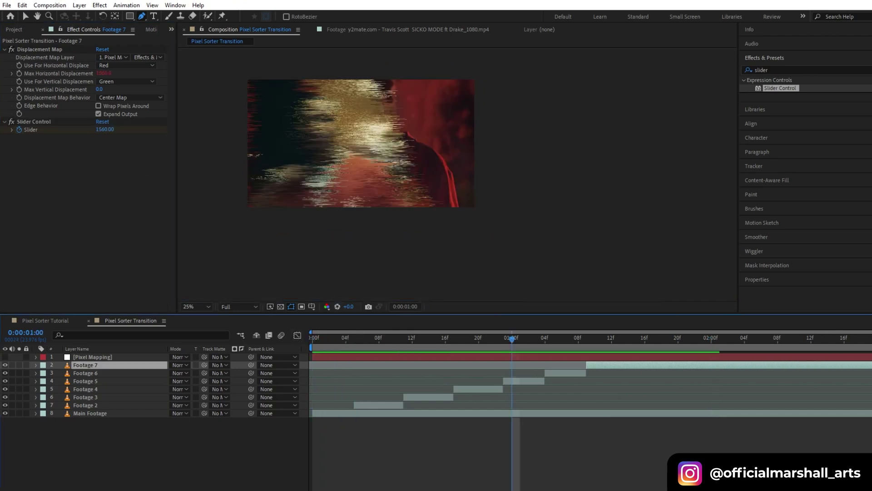
{"action": "key", "text": "space"}
{"action": "left_click", "coordinate": [195, 307]}
{"action": "left_click", "coordinate": [206, 326]}
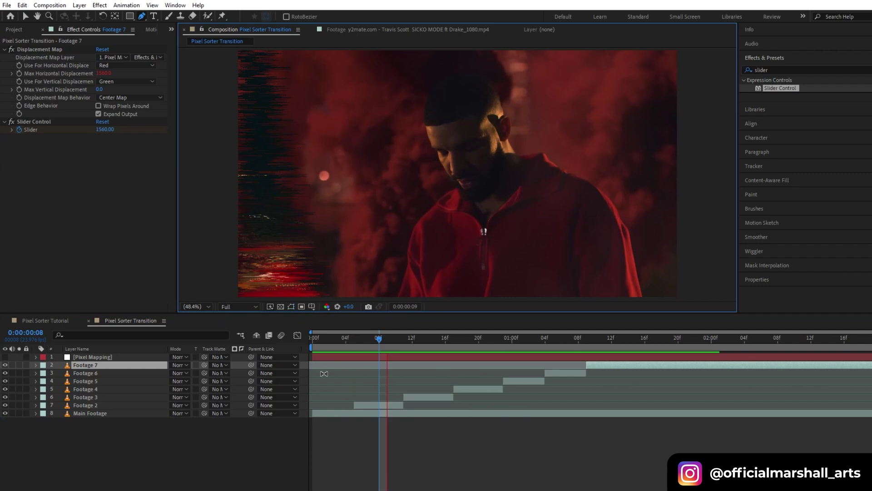